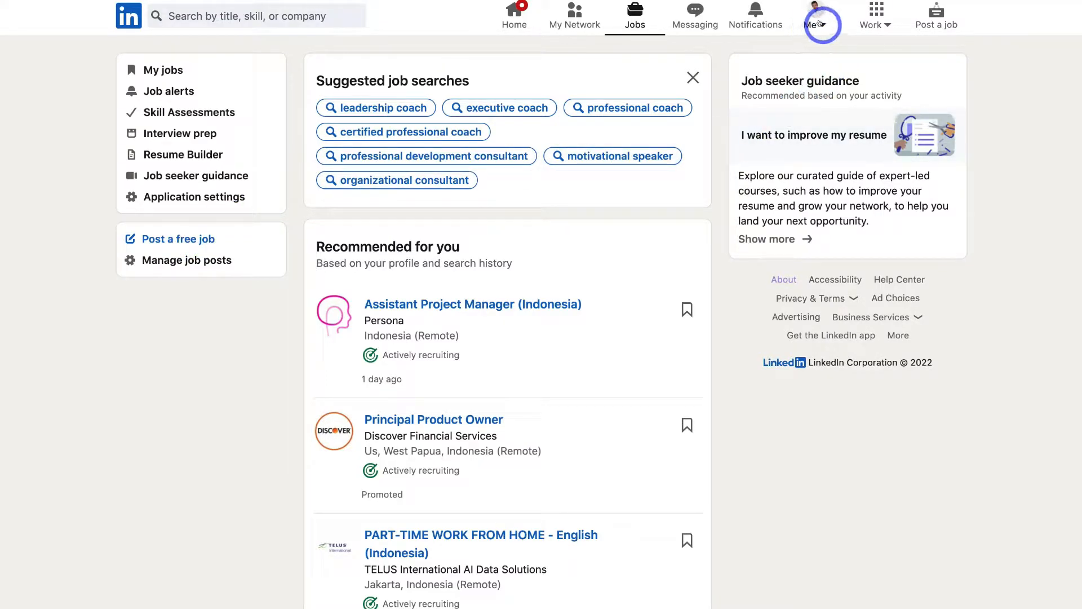
Start a free job post for the WordPress Developer role and set its company to Syndeo Media.
left_click(812, 22)
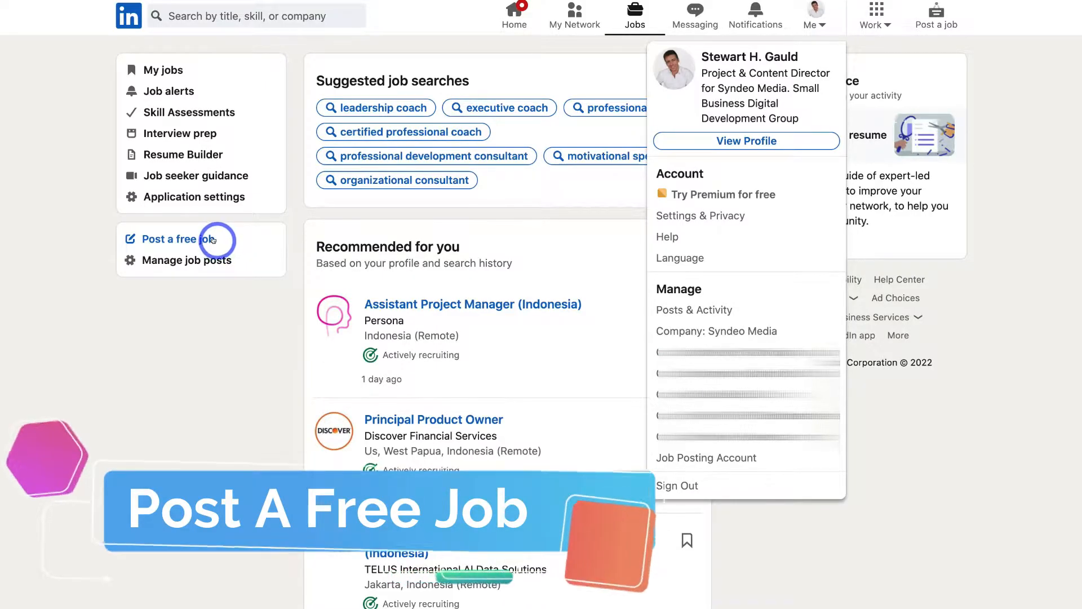
left_click(188, 239)
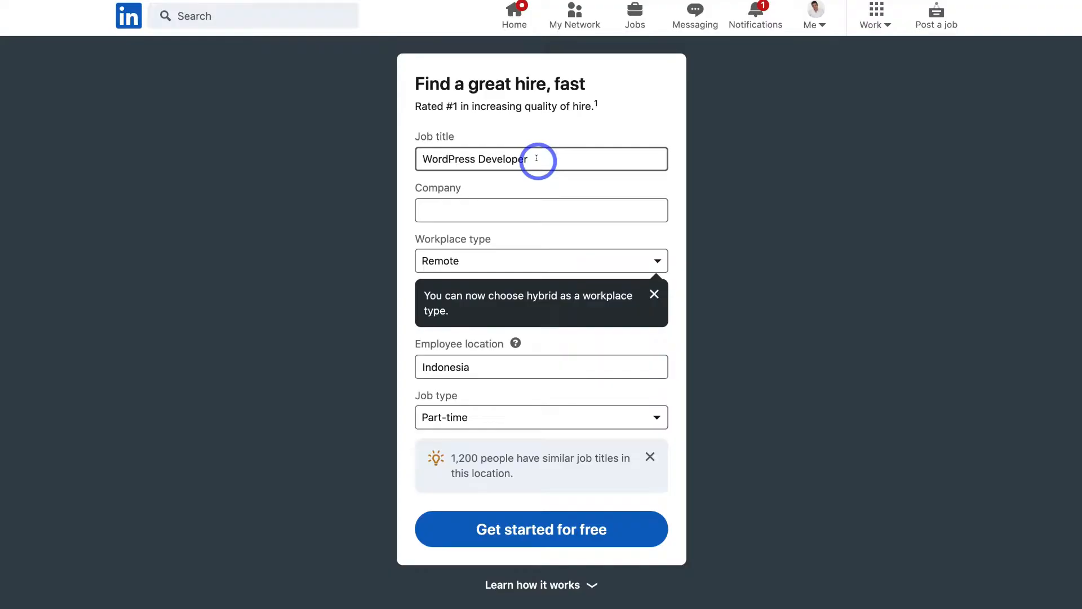
left_click(518, 198)
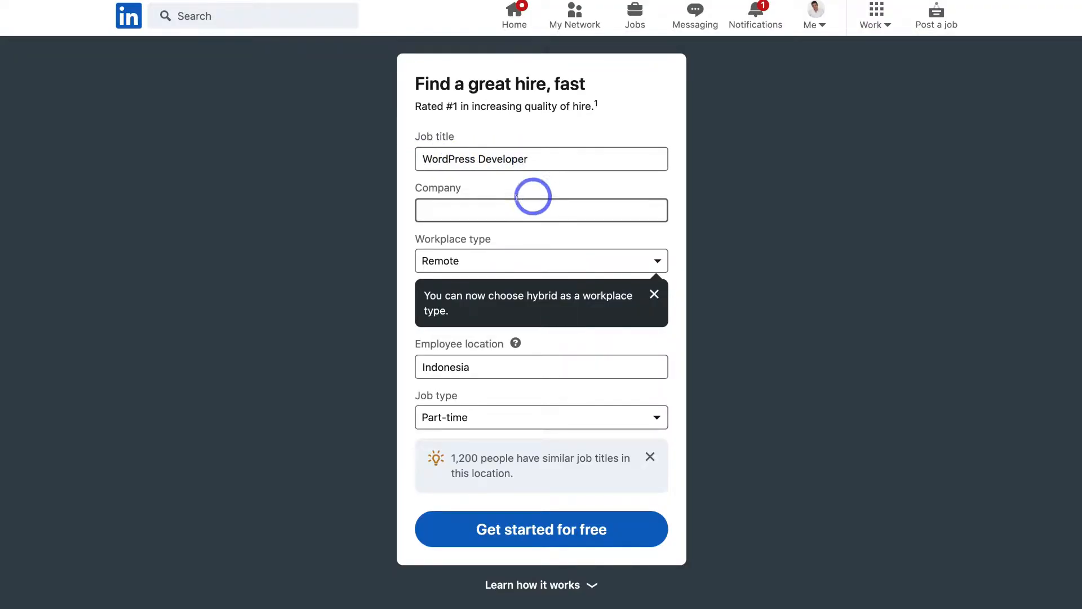
left_click(427, 206)
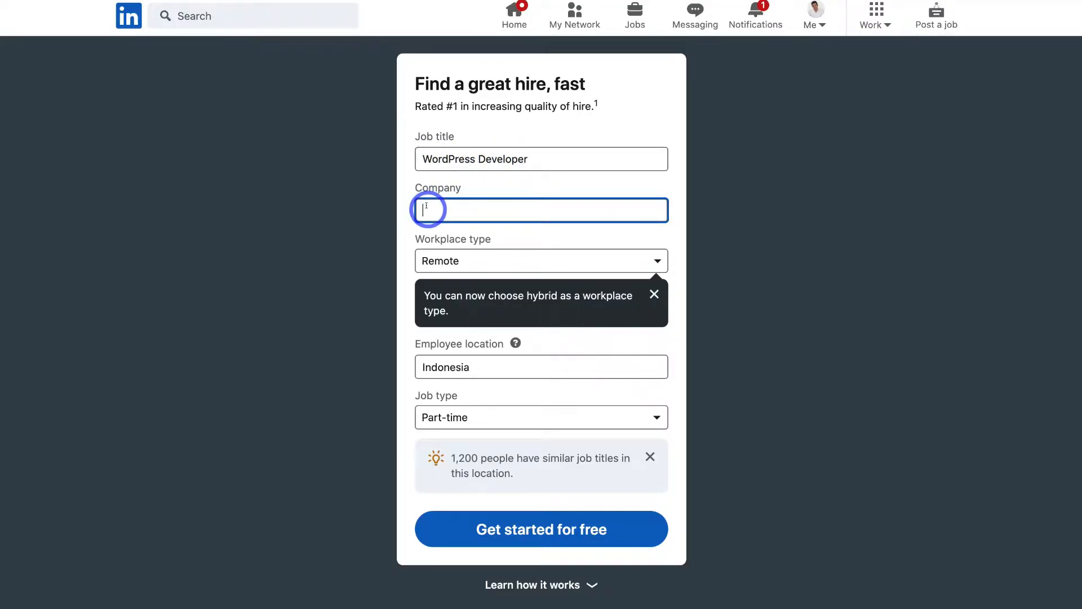
type("synde")
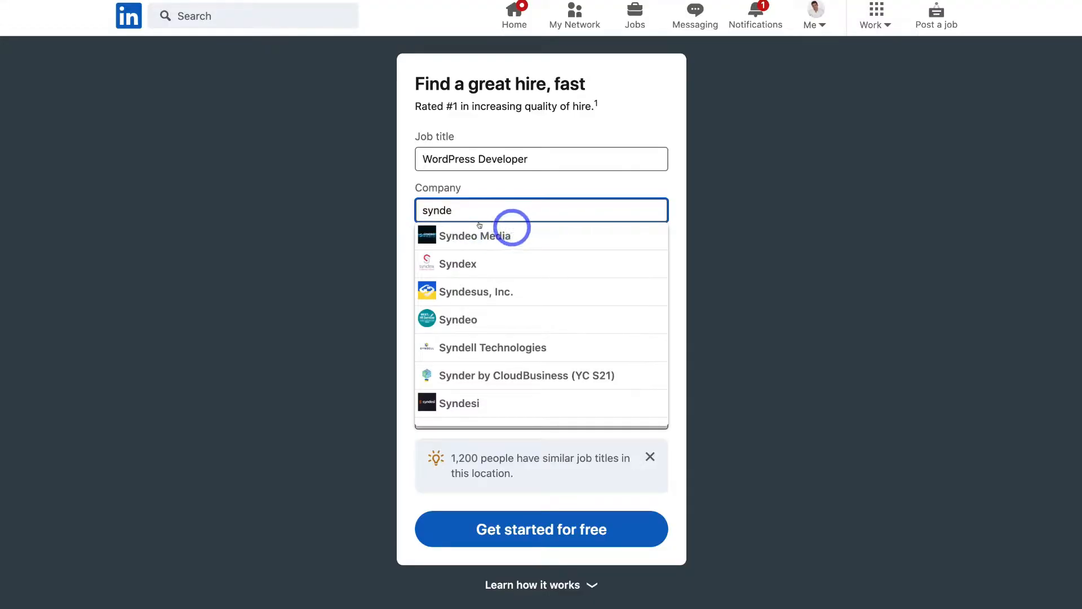
left_click(532, 235)
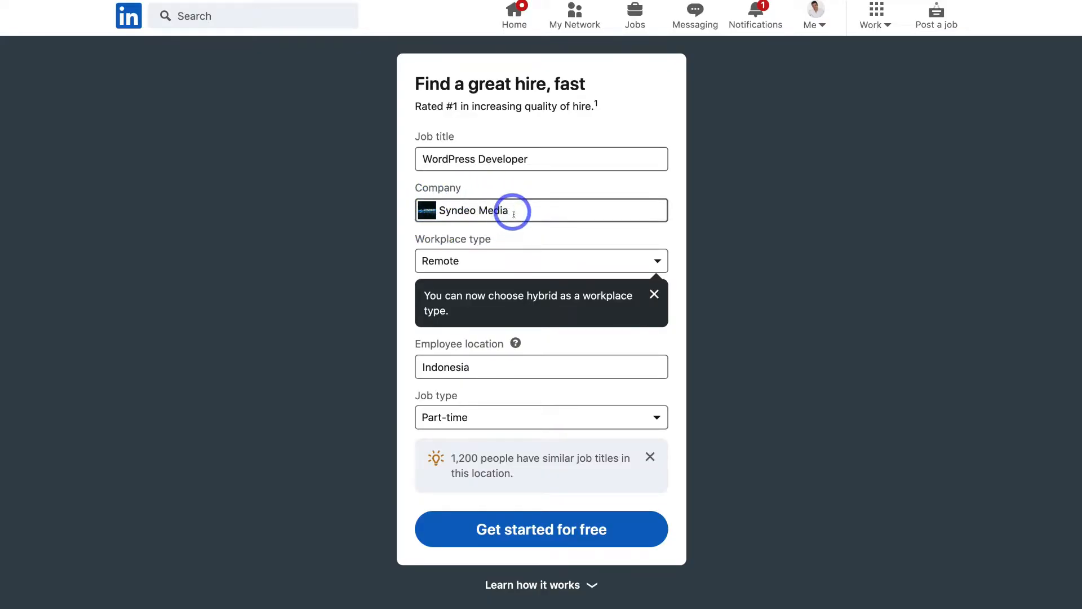
Set the job to Remote, employee location New Zealand and job type Part-time, and continue to the role details.
left_click(578, 263)
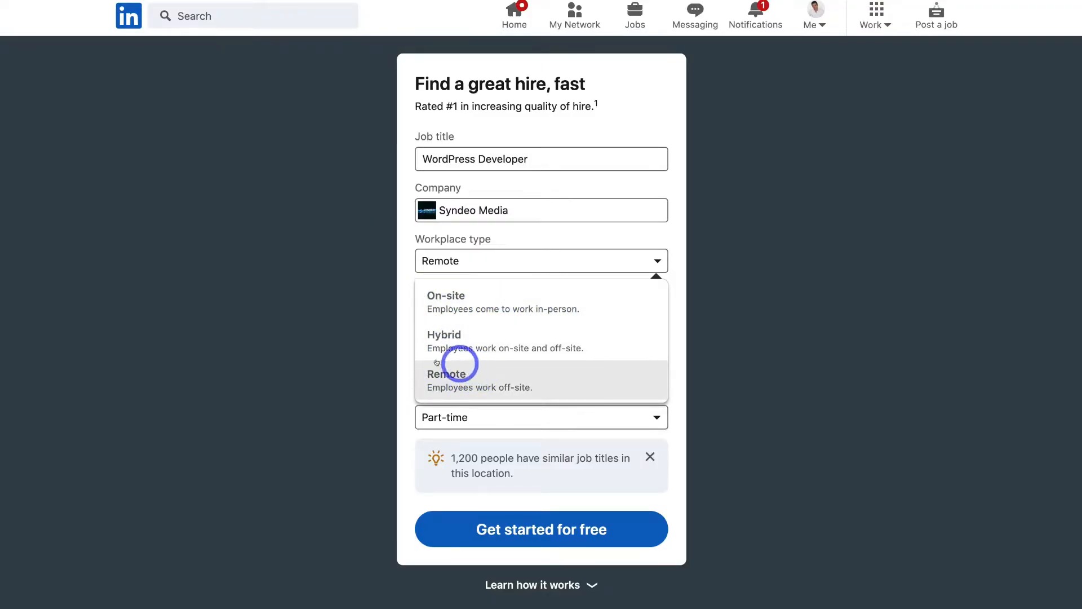
left_click(610, 382)
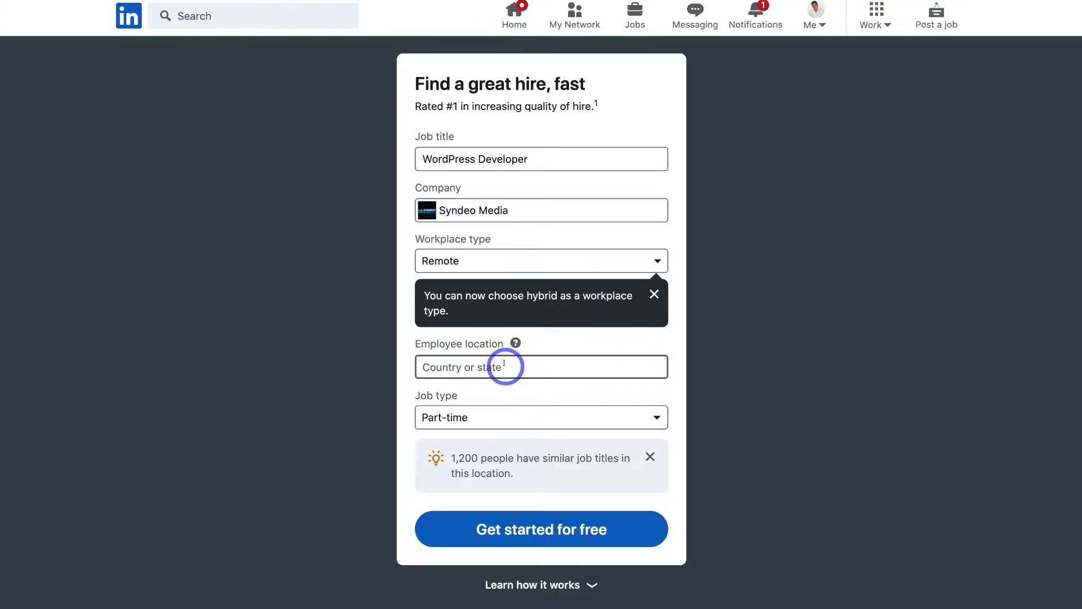
left_click(457, 364)
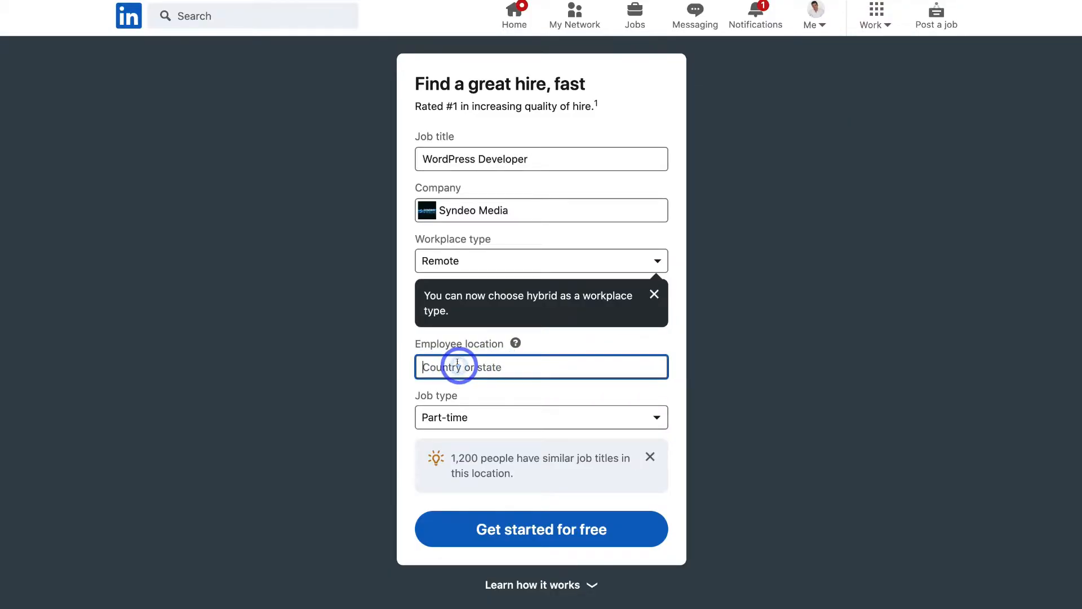
type("New Zealand")
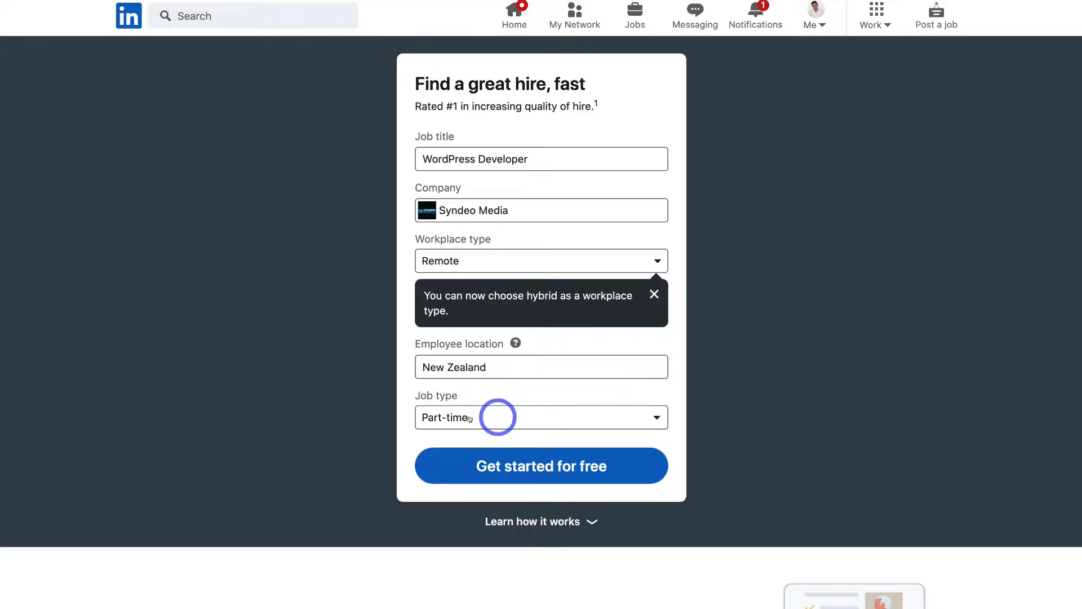
left_click(504, 415)
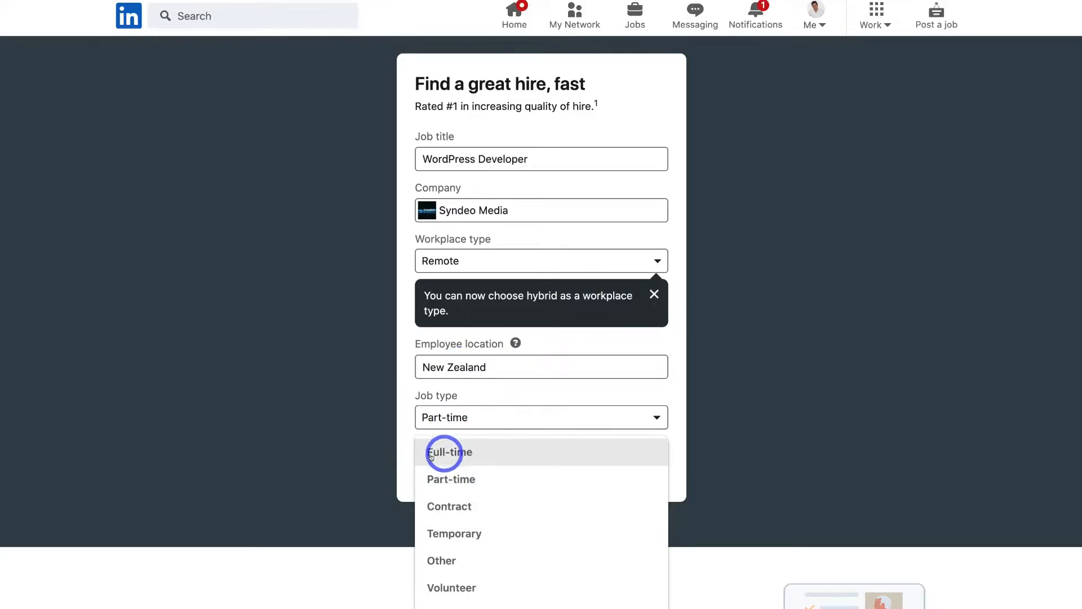
left_click(508, 477)
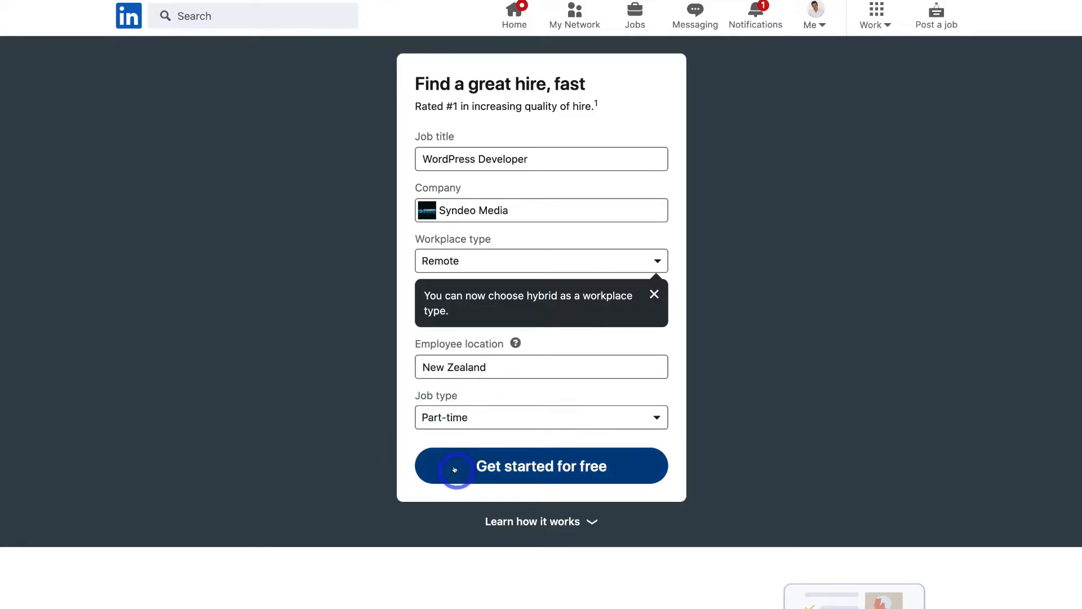
left_click(637, 471)
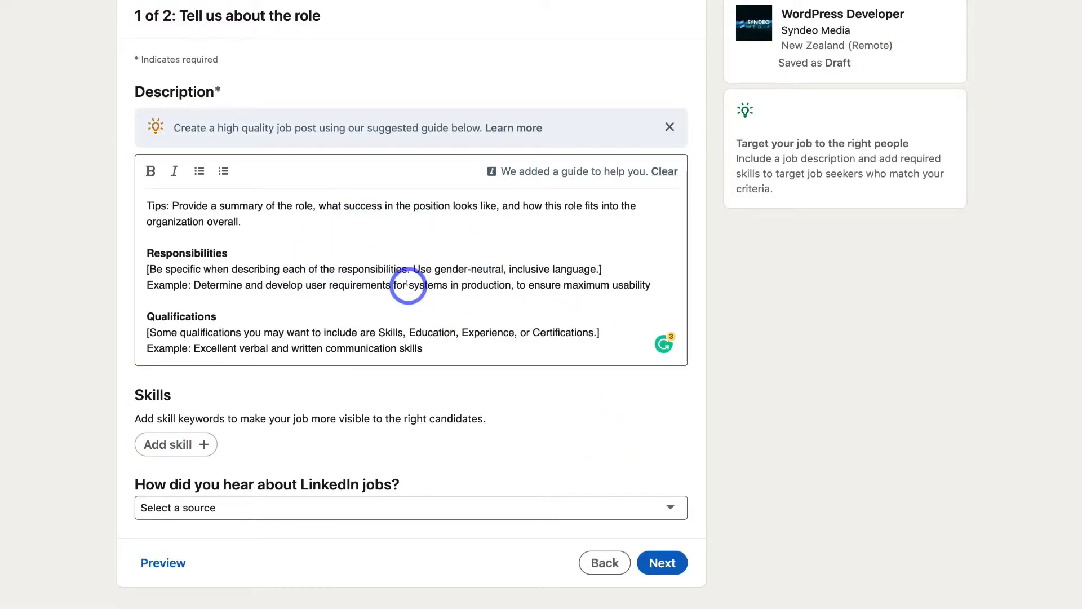
Replace the description guide text with a part-time remote WordPress developer summary, bulleted responsibilities and requirements, and a closing note on additional tasks.
left_click_drag(421, 348, 143, 204)
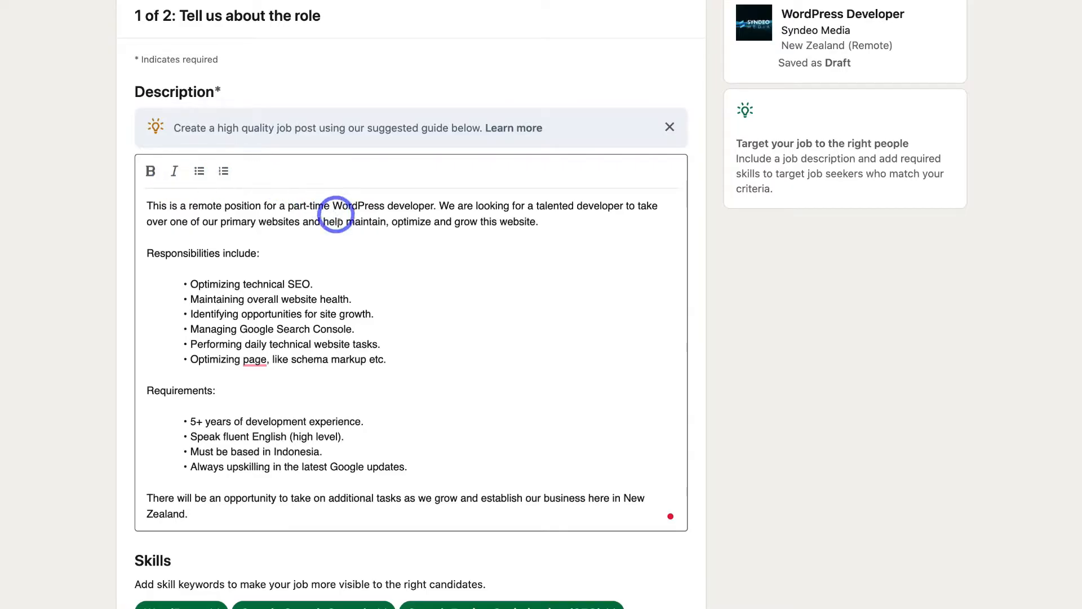
scroll(345, 246, "down", 2)
scroll(346, 247, "down", 5)
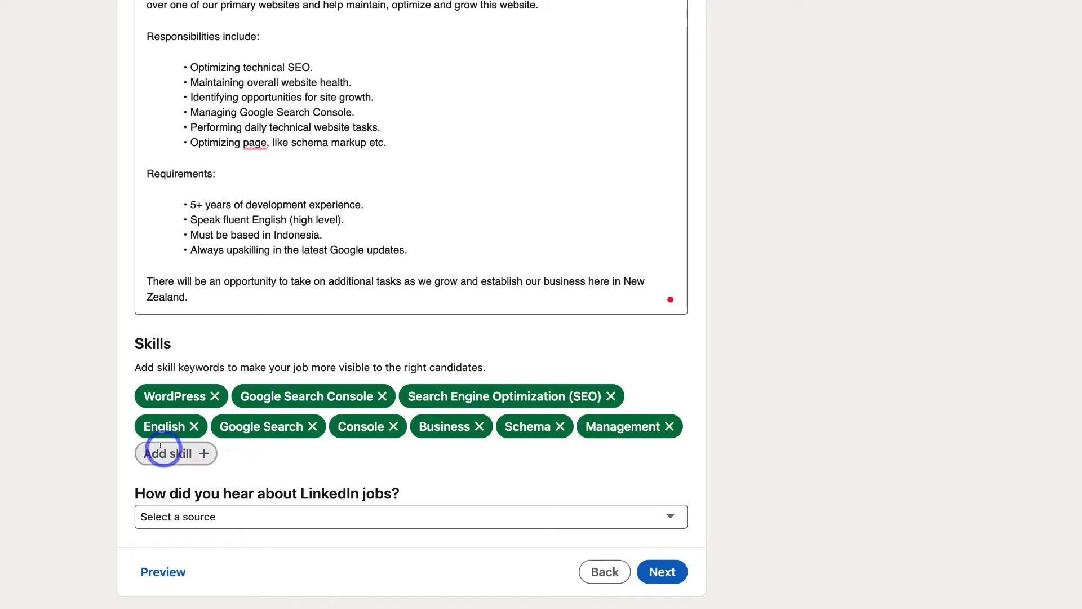
Add WordPress Design to the job's skill keywords.
left_click(189, 454)
scroll(189, 454, "up", 1)
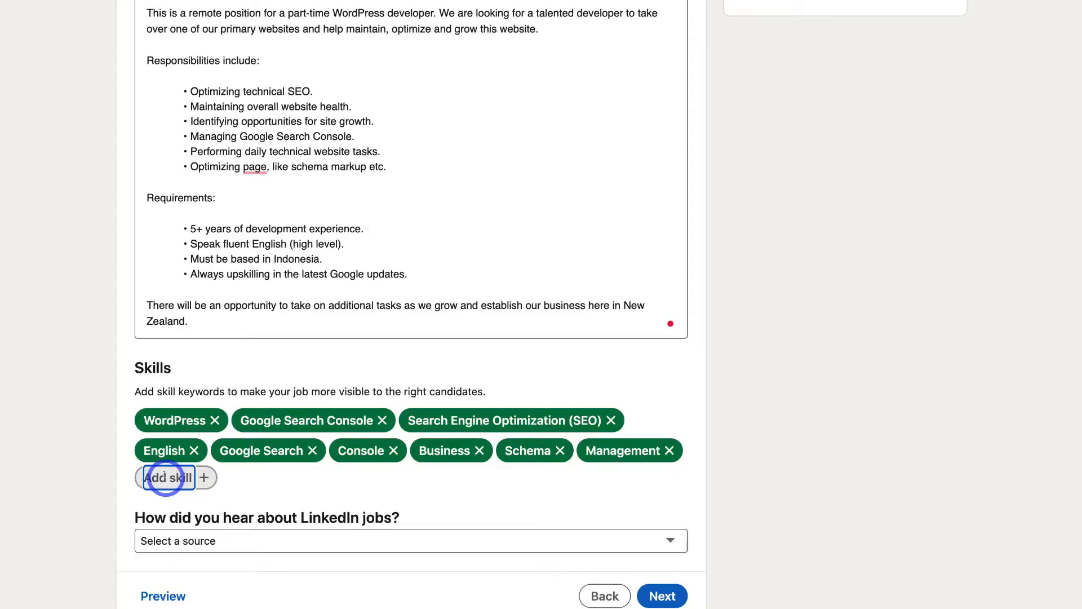
scroll(165, 478, "down", 1)
type("wordpress")
left_click(245, 505)
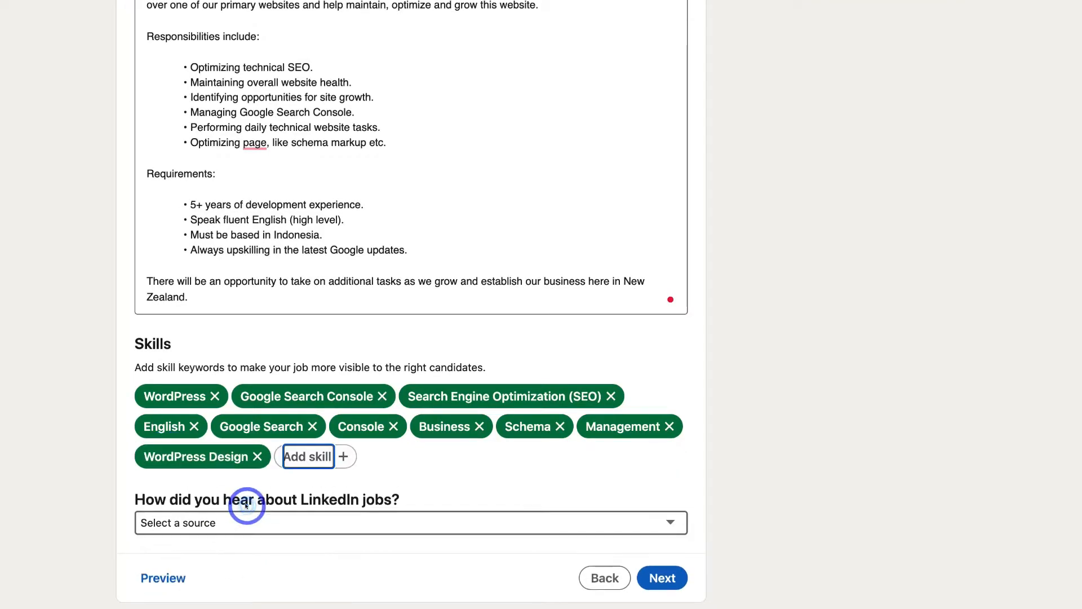
Answer how you heard about LinkedIn jobs with Online ad / Search engine and continue to the applicant settings.
scroll(200, 459, "down", 1)
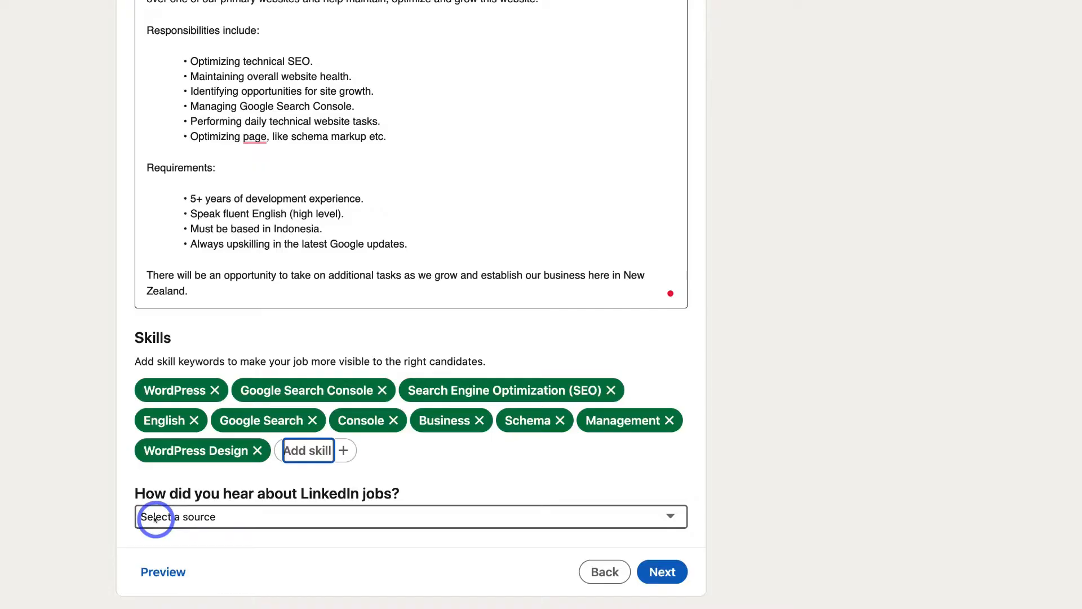
left_click(213, 515)
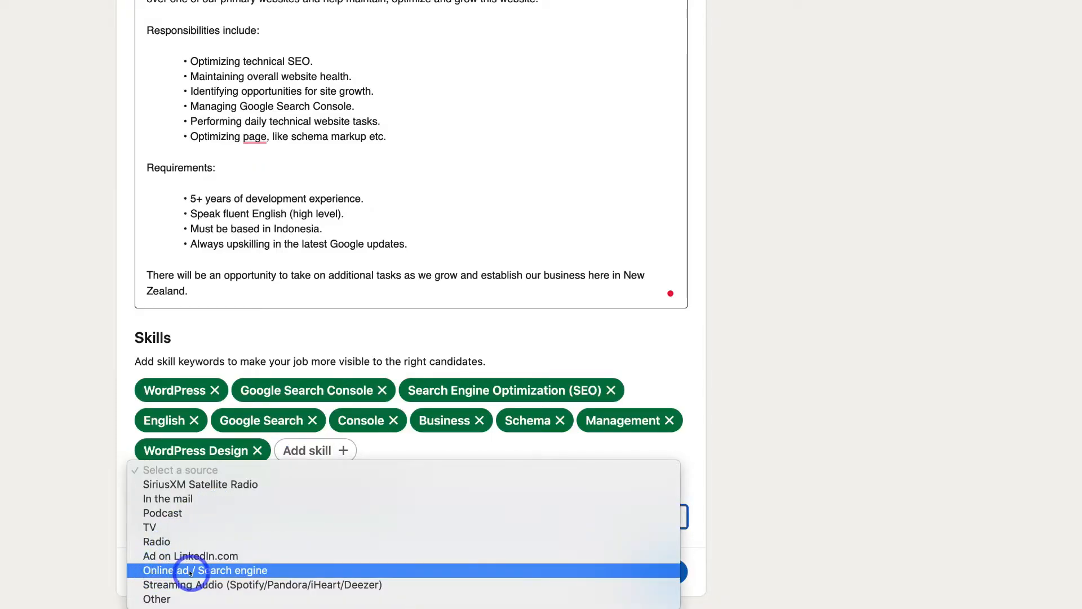
left_click(180, 570)
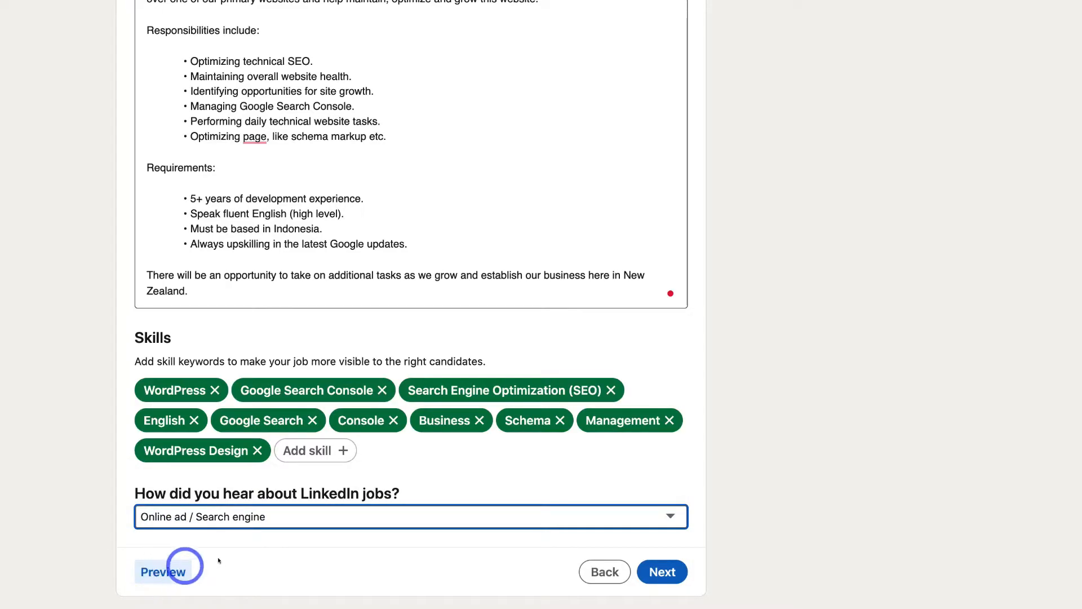
left_click(654, 572)
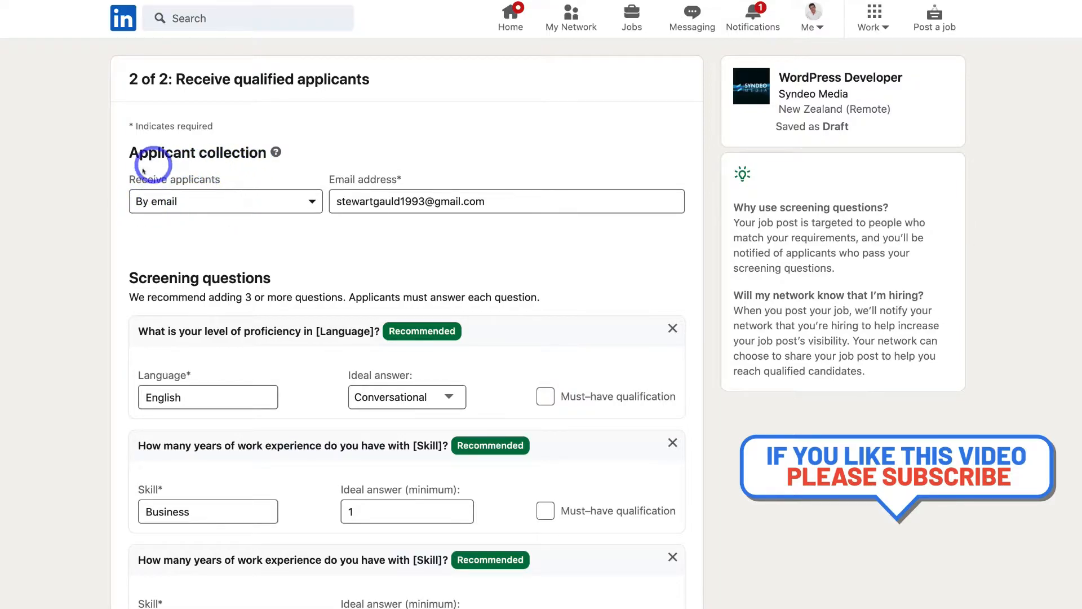
Choose to receive applicants by email and enter the business contact's email address.
left_click(278, 201)
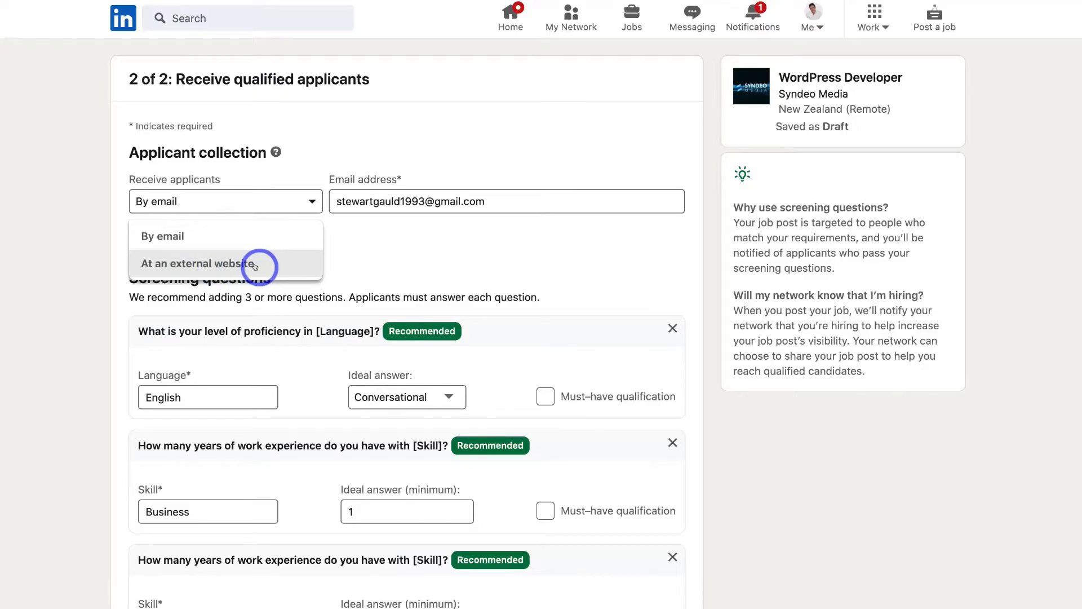
left_click(199, 237)
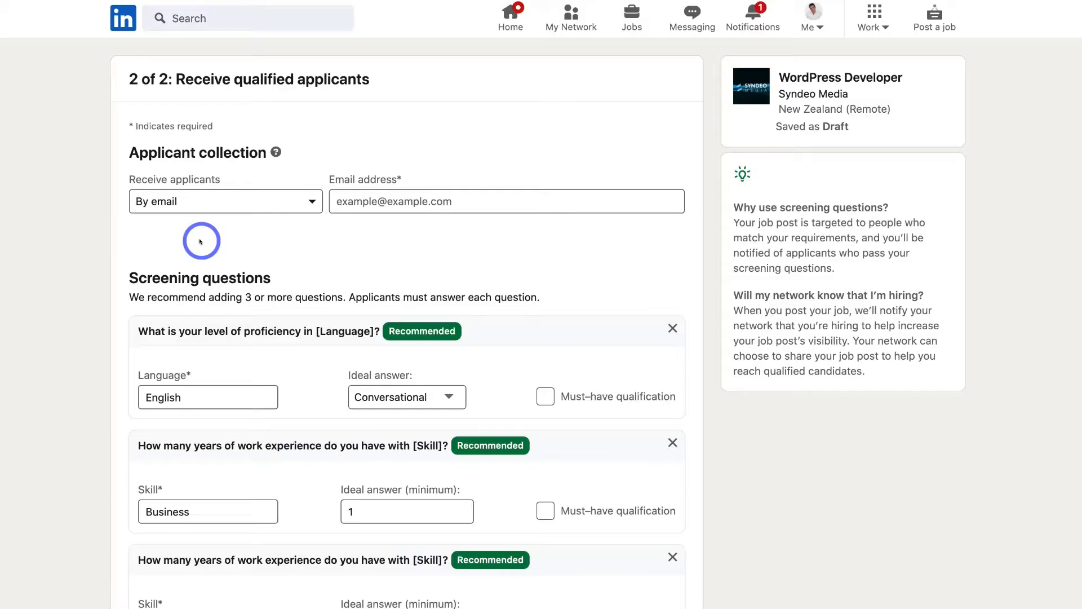
left_click(346, 203)
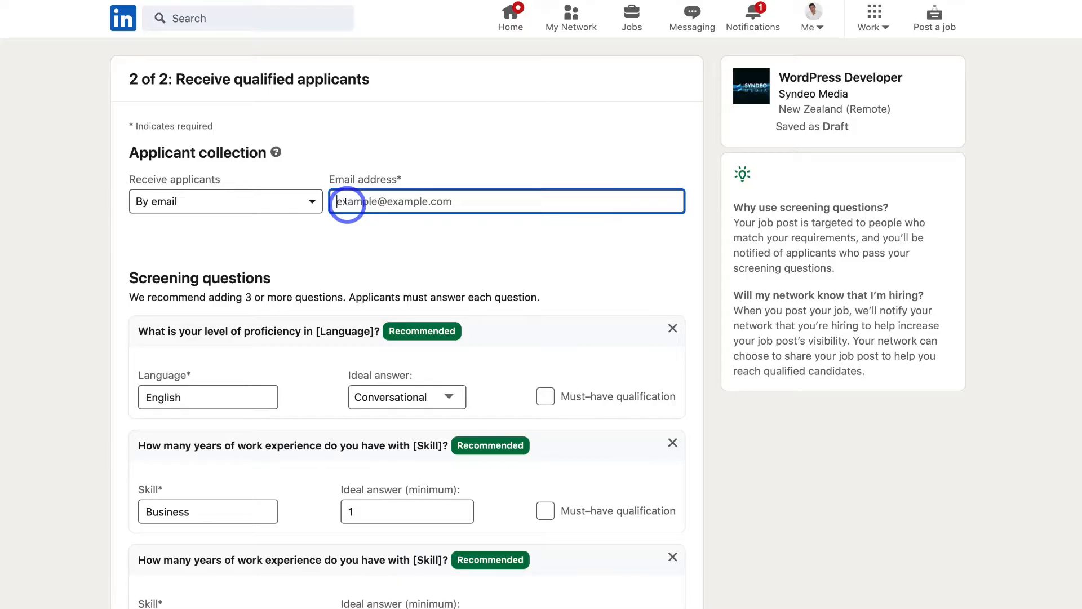
key("ctrl+v")
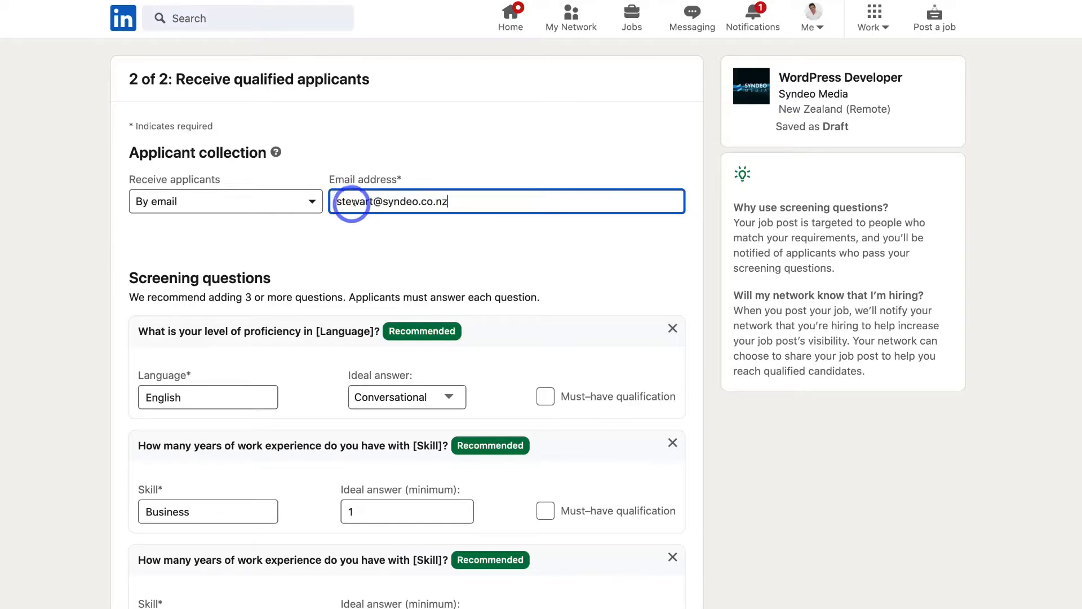
Set the ideal answer for the English proficiency screening question to Native or bilingual.
scroll(346, 269, "down", 4)
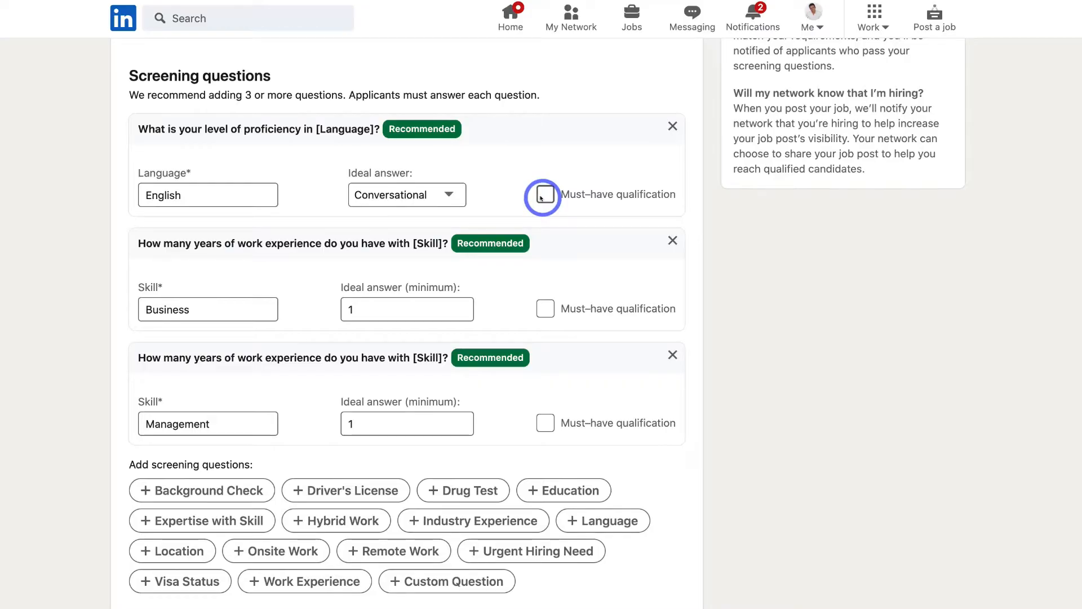
left_click(430, 195)
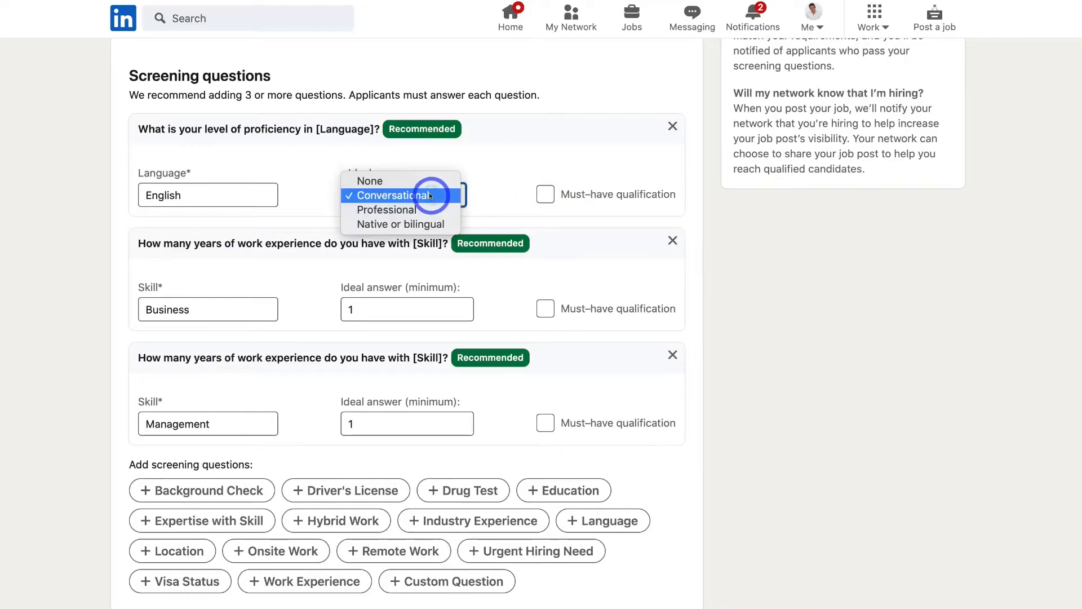
left_click(415, 226)
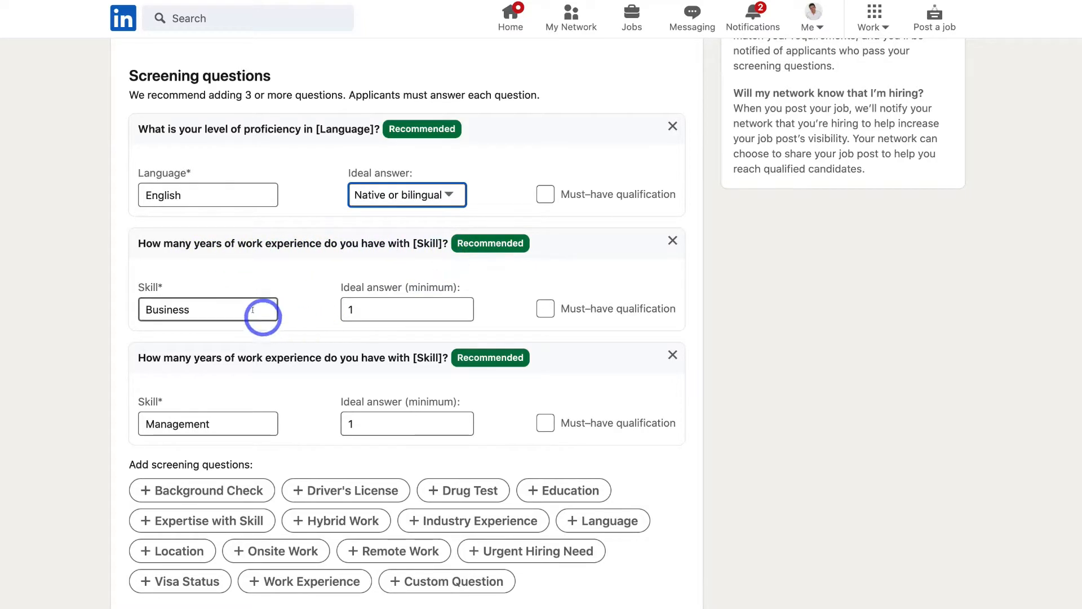
Change the Business experience question's skill to Wordpress Development, require a minimum of 3 years, and mark it as a must-have qualification.
left_click_drag(231, 310, 117, 313)
type("Wordpress Development")
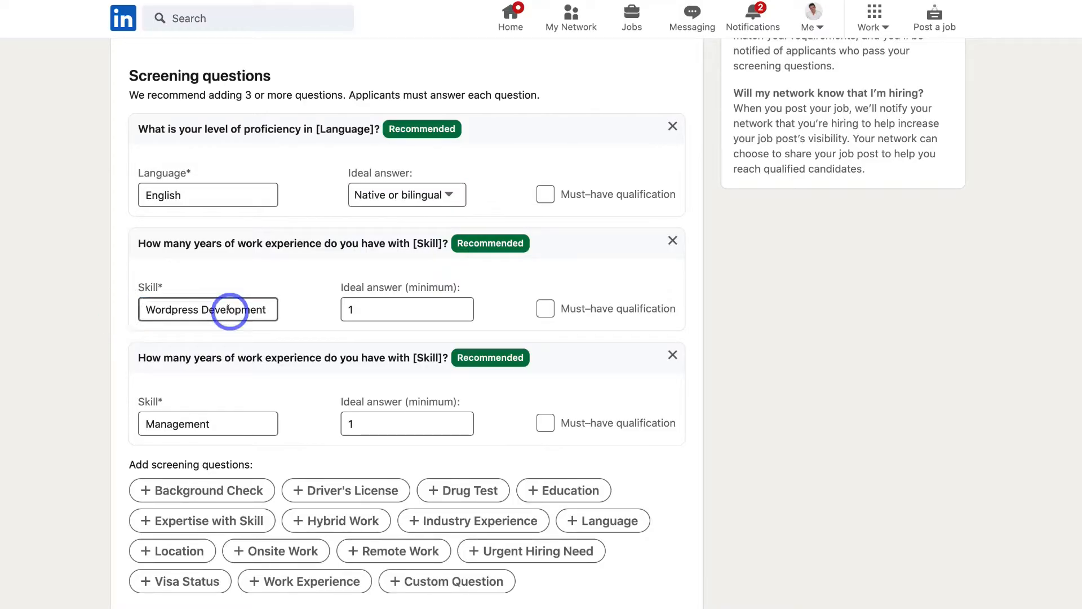
left_click(369, 309)
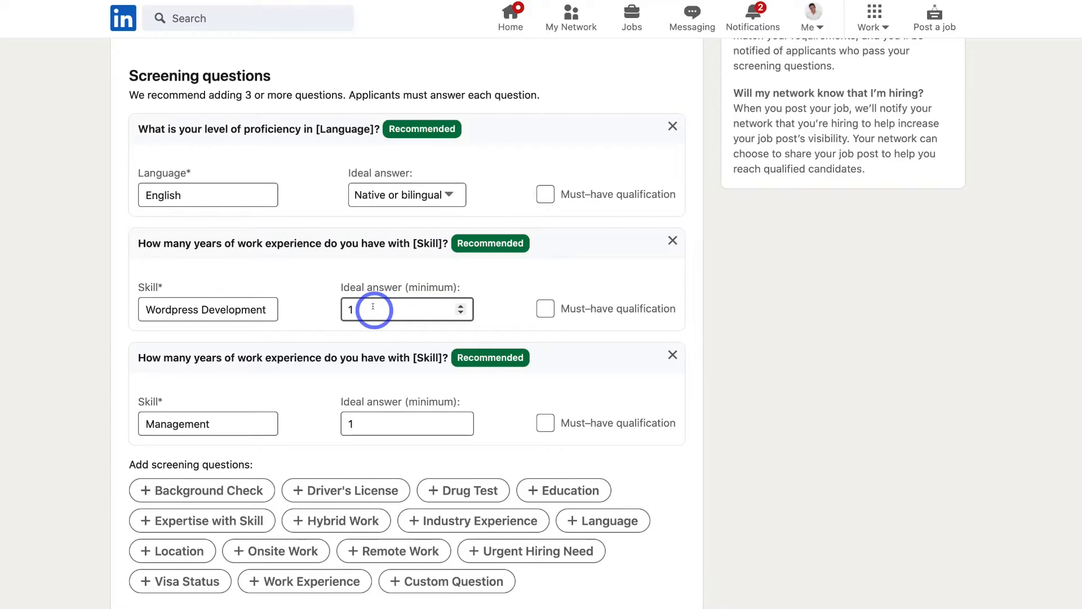
left_click_drag(373, 306, 339, 308)
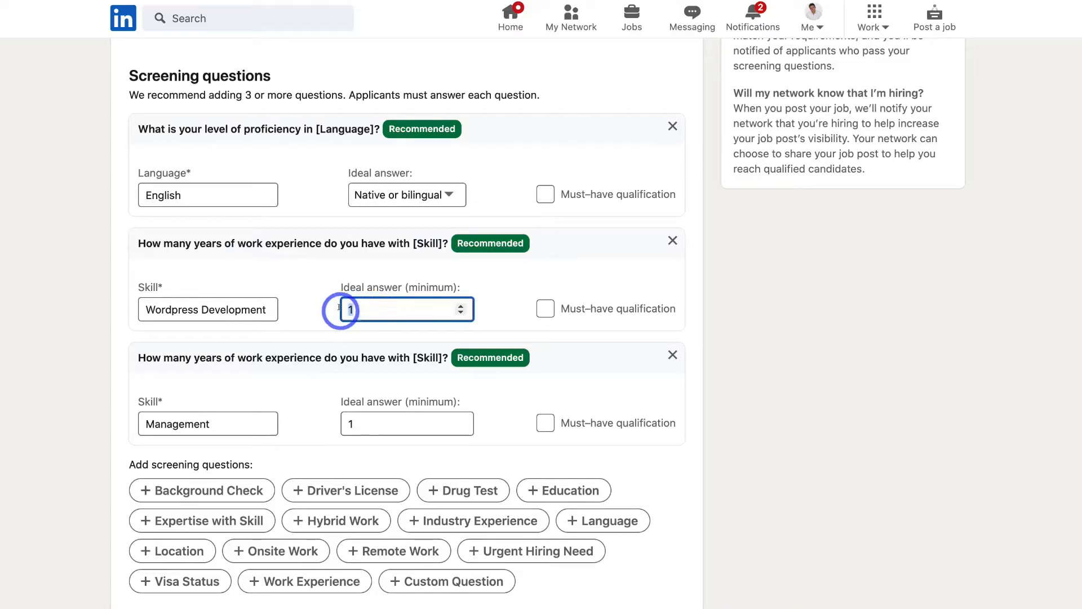
type("3")
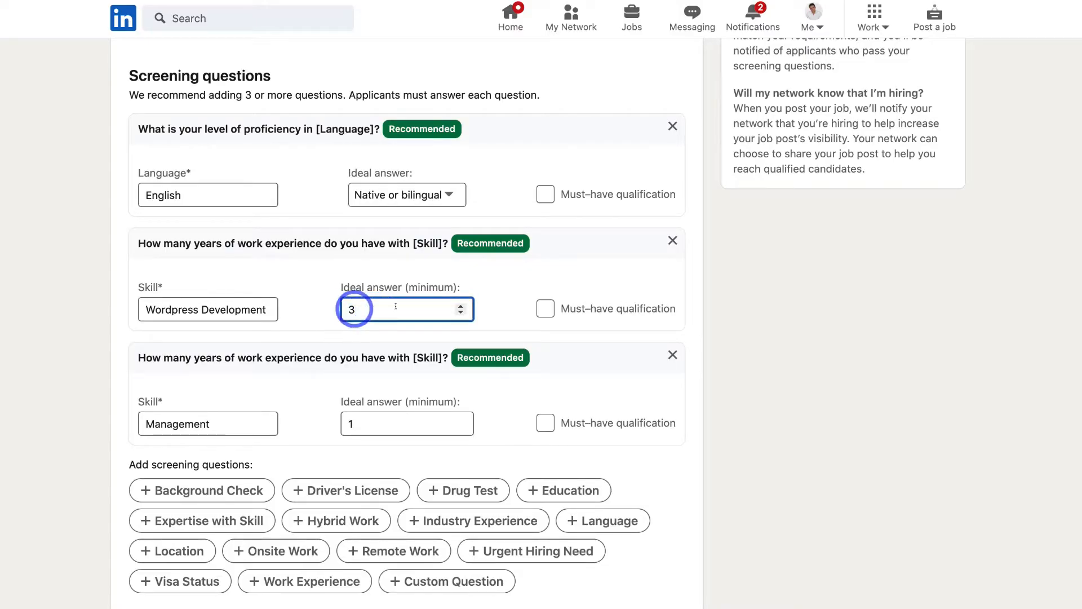
left_click(547, 310)
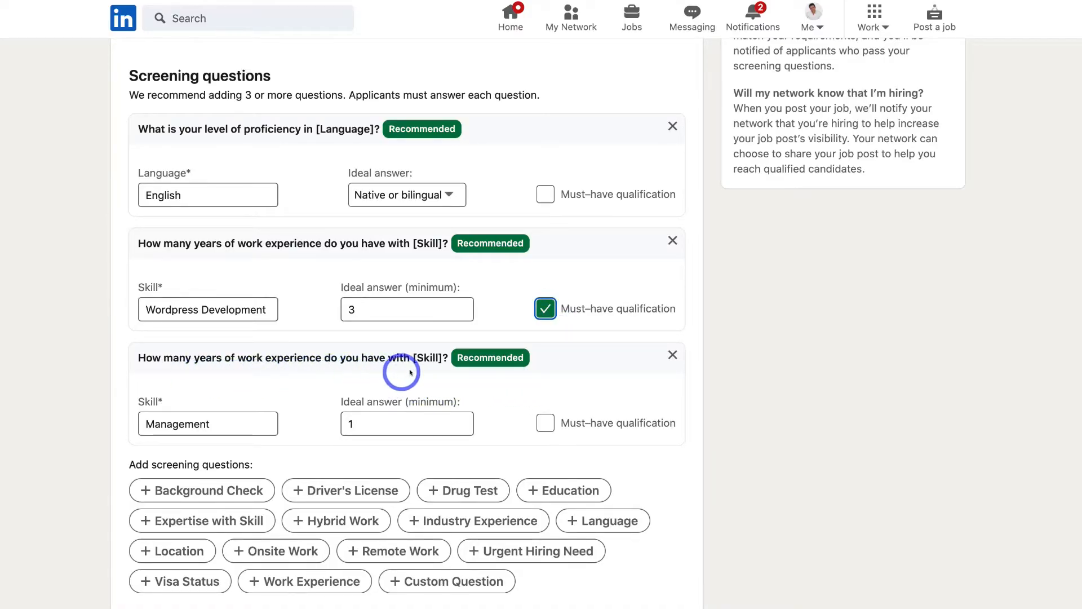
Change the Management experience question's skill to Search Engine Optimization, require a minimum of 3 years, and mark it as a must-have qualification.
left_click(259, 418)
left_click(216, 420)
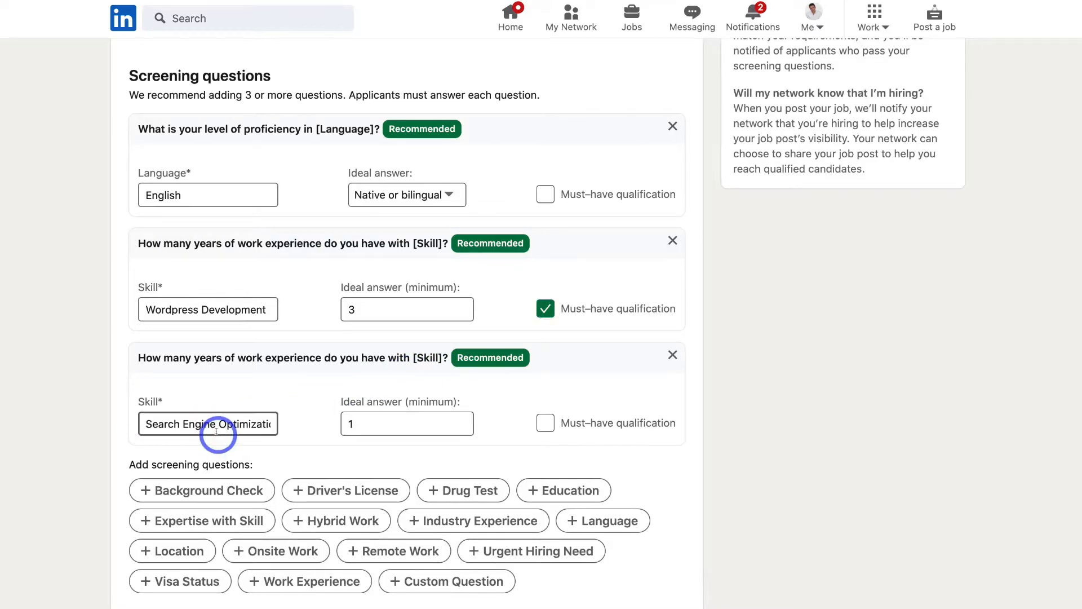
left_click(387, 422)
left_click_drag(360, 420, 334, 424)
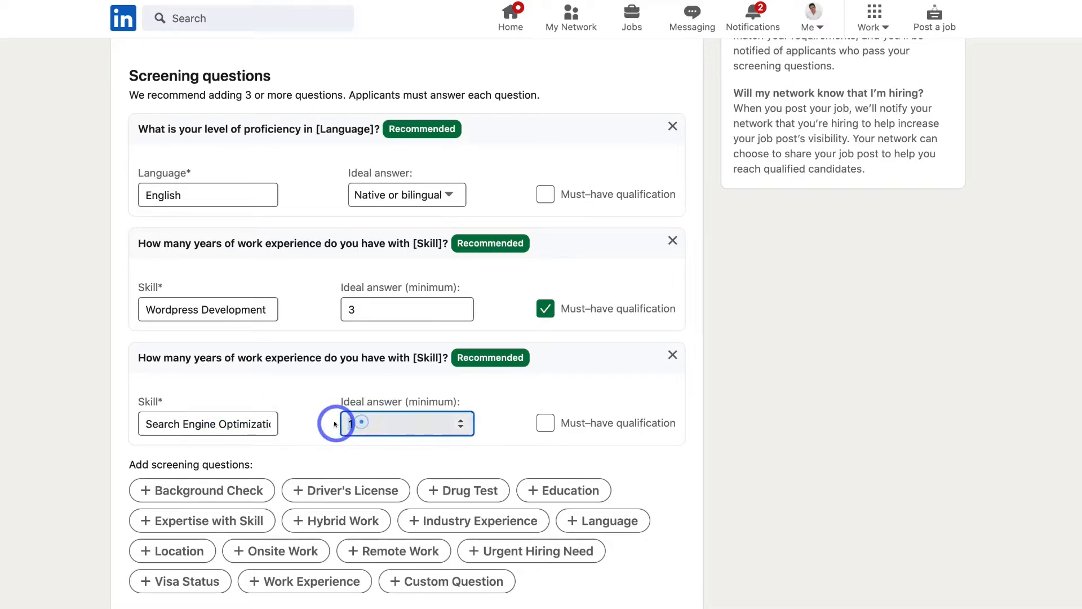
type("3")
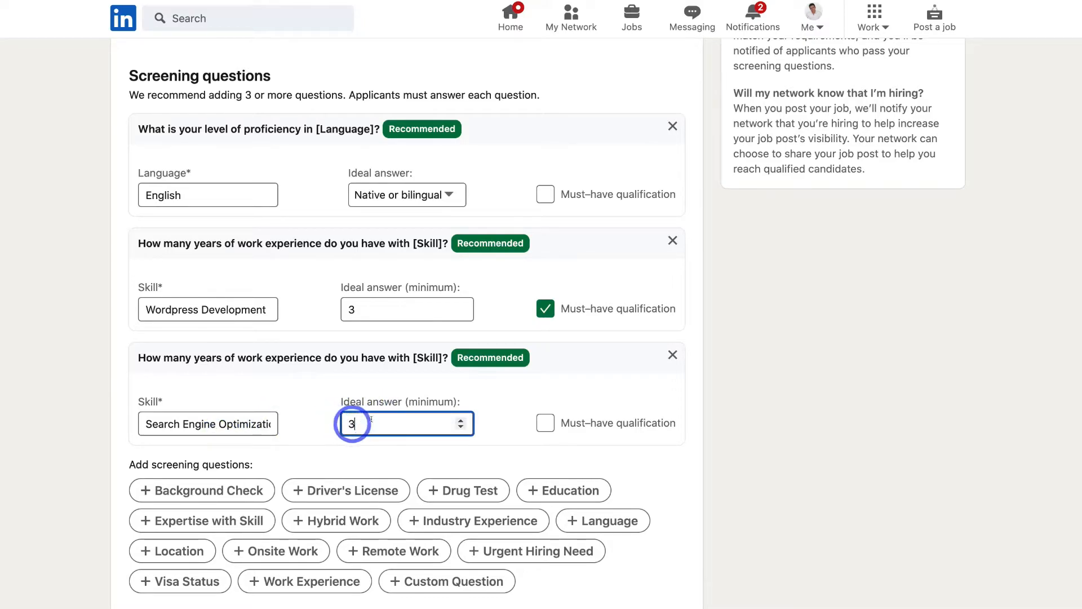
left_click(545, 423)
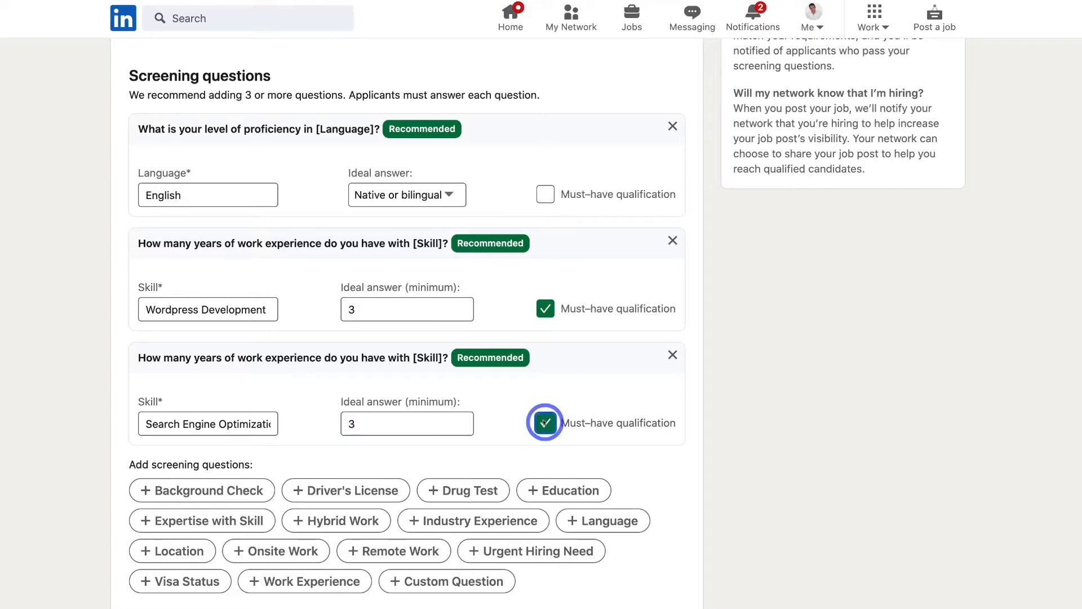
scroll(546, 426, "down", 3)
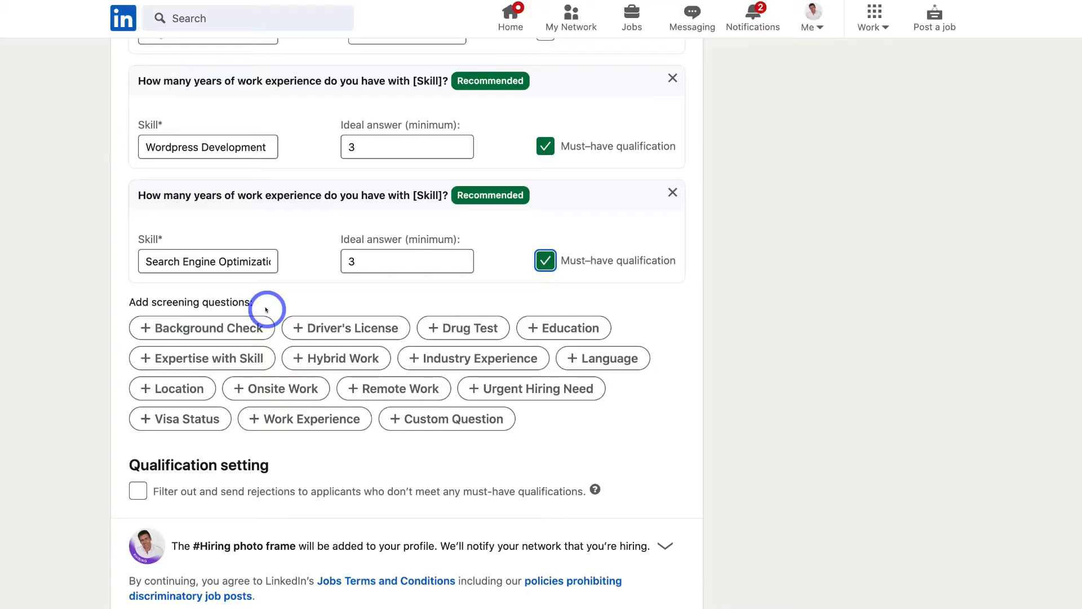
left_click(544, 328)
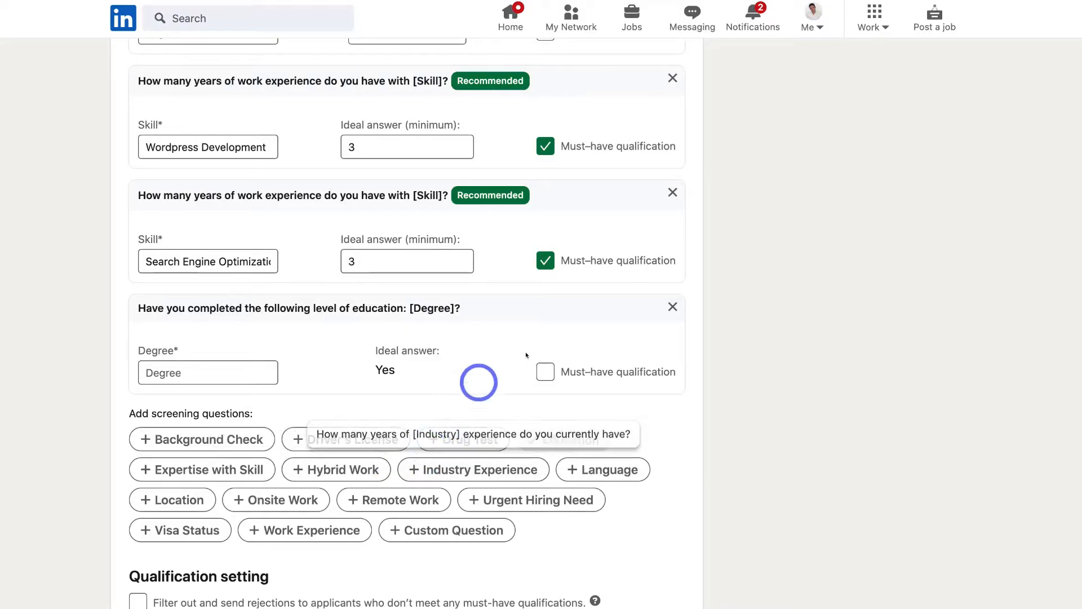
left_click(673, 307)
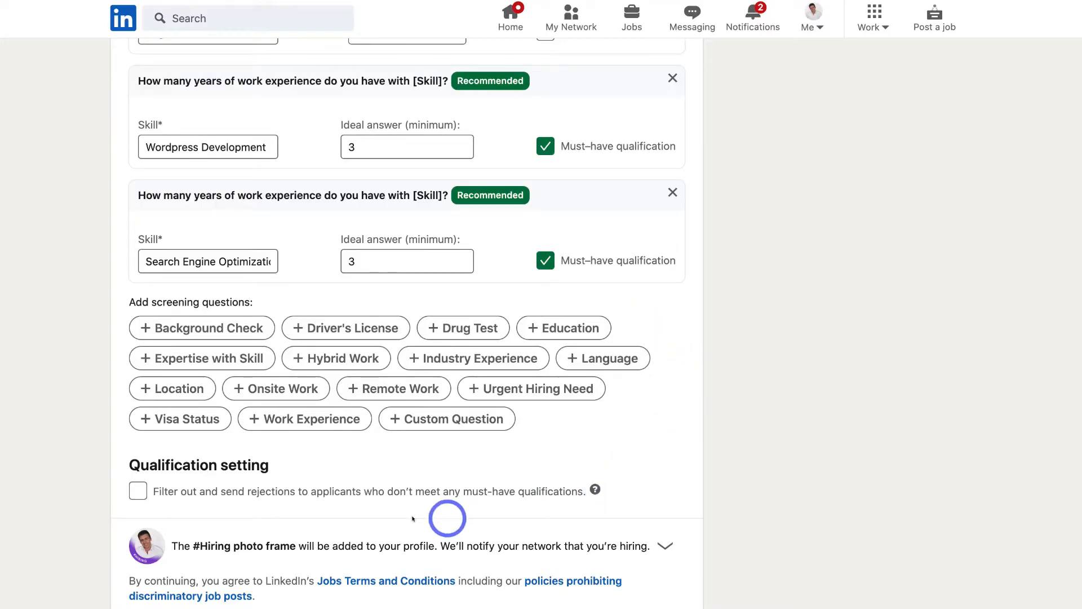
Enable filtering out and sending rejections to applicants who don't meet any must-have qualifications.
left_click(137, 492)
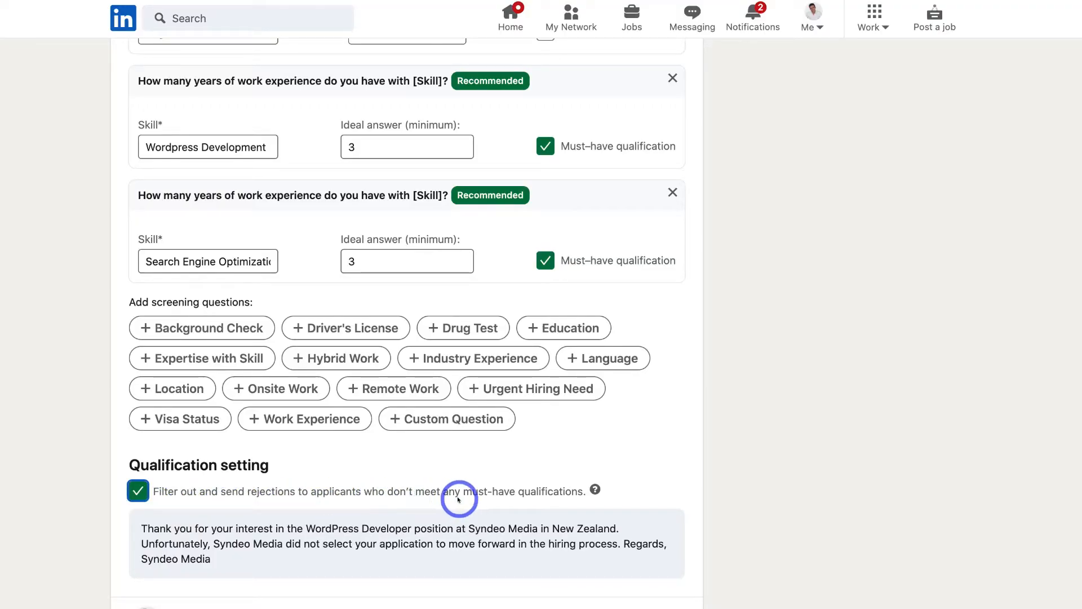
scroll(557, 496, "down", 2)
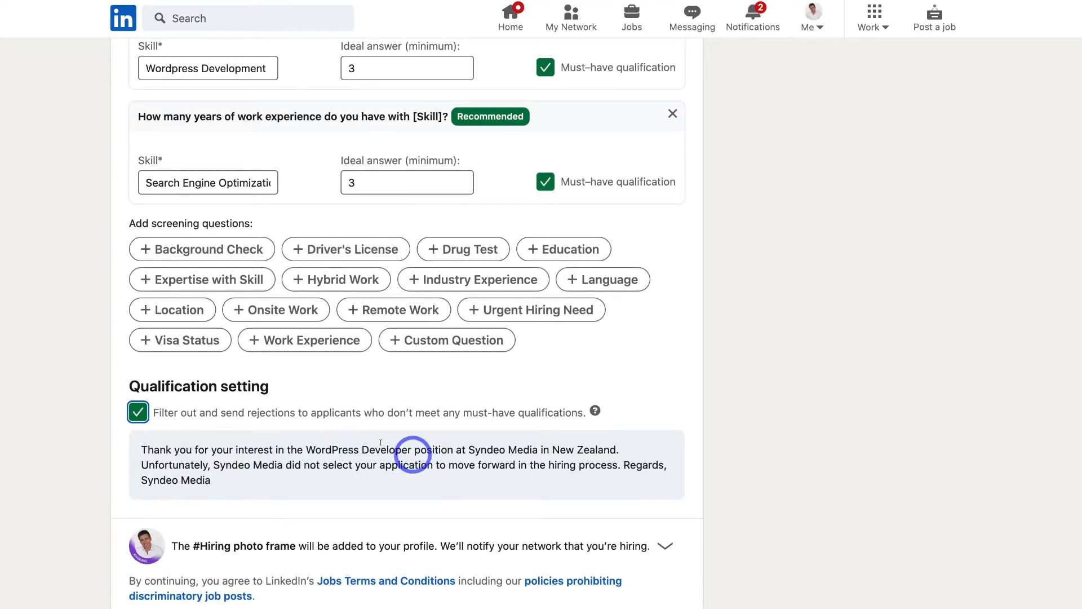
scroll(376, 502, "down", 1)
scroll(377, 502, "down", 1)
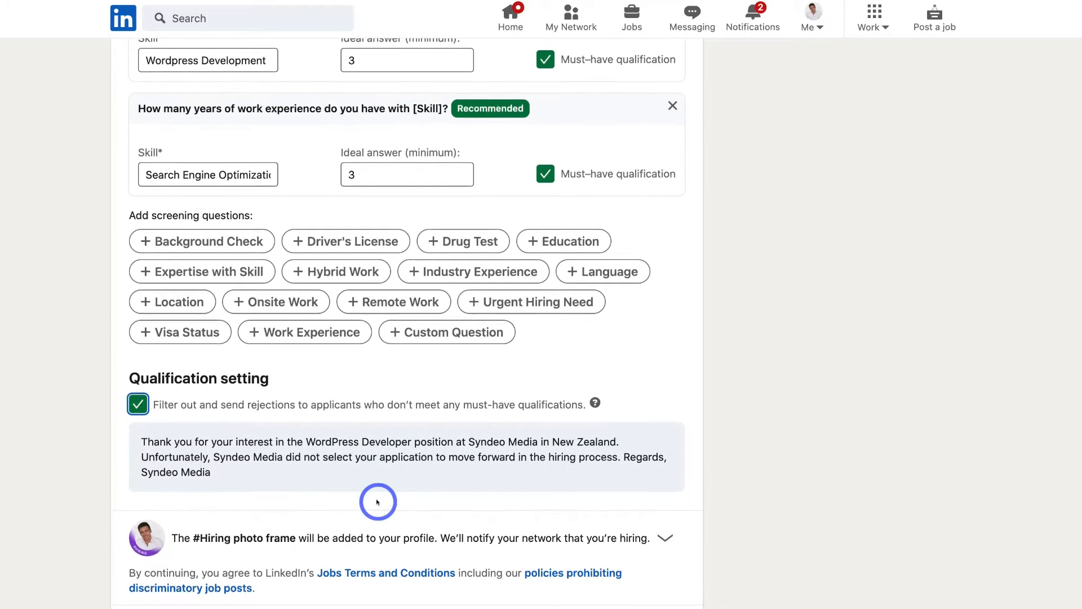
Choose not to add the #Hiring photo frame to the profile photo.
left_click(660, 546)
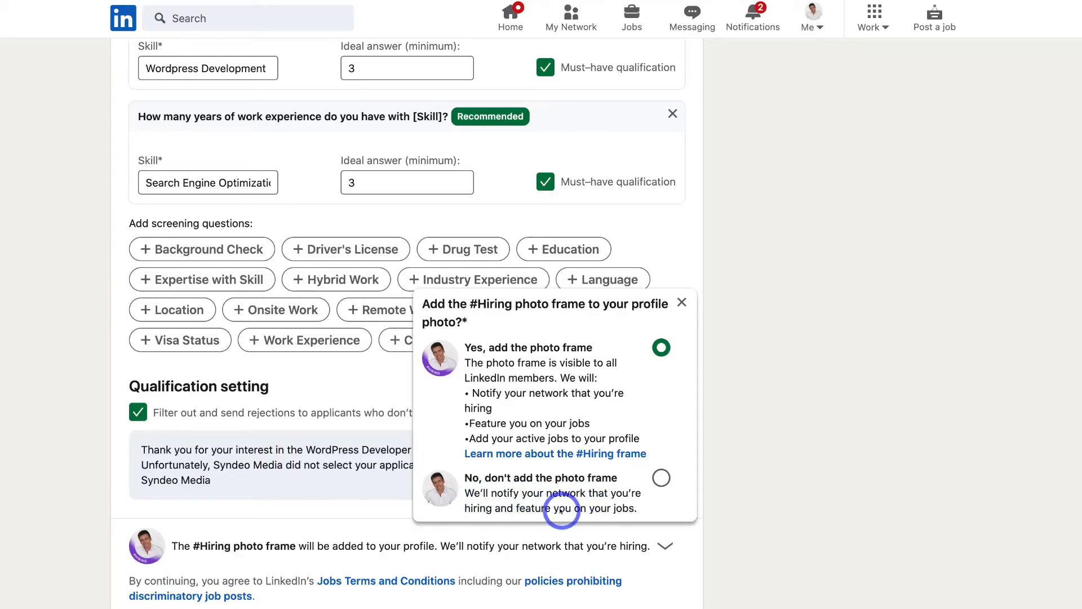
left_click(657, 477)
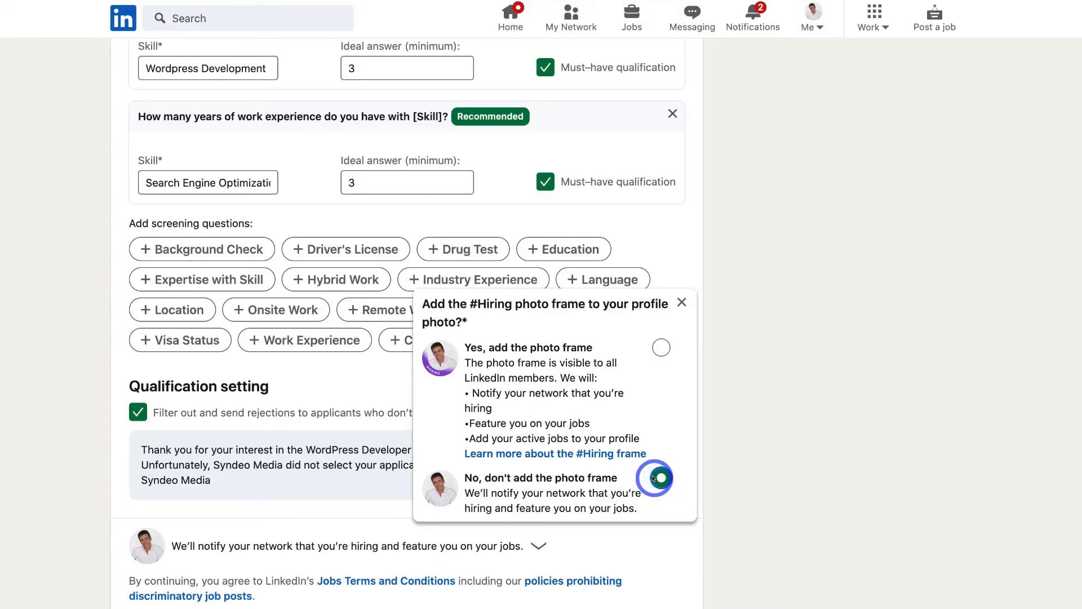
left_click(698, 551)
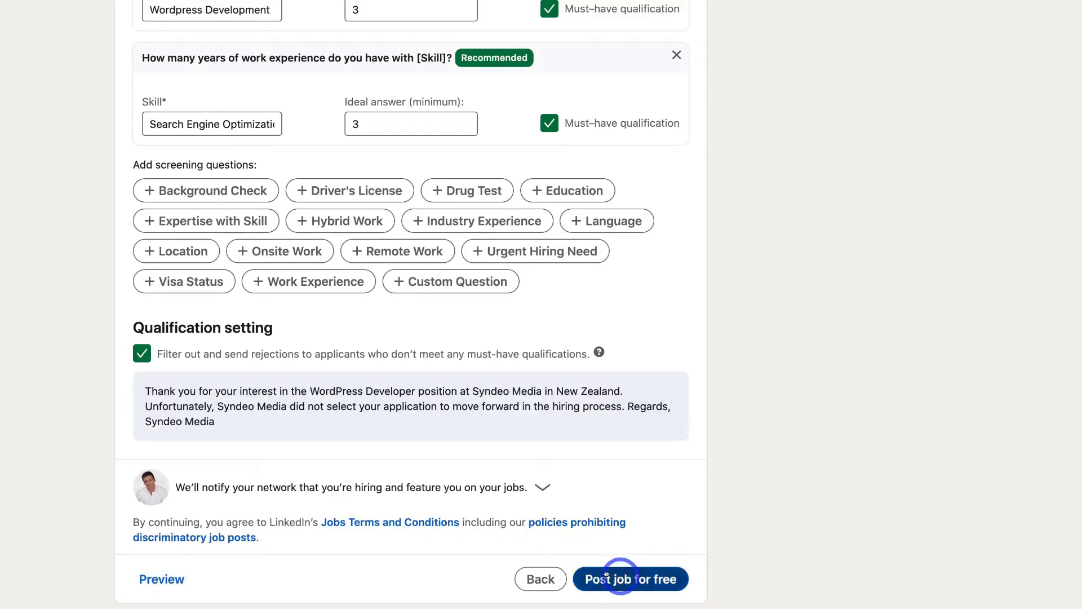
Post the job for free, keeping the free plan and declining the 3-day promotion trial.
left_click(642, 576)
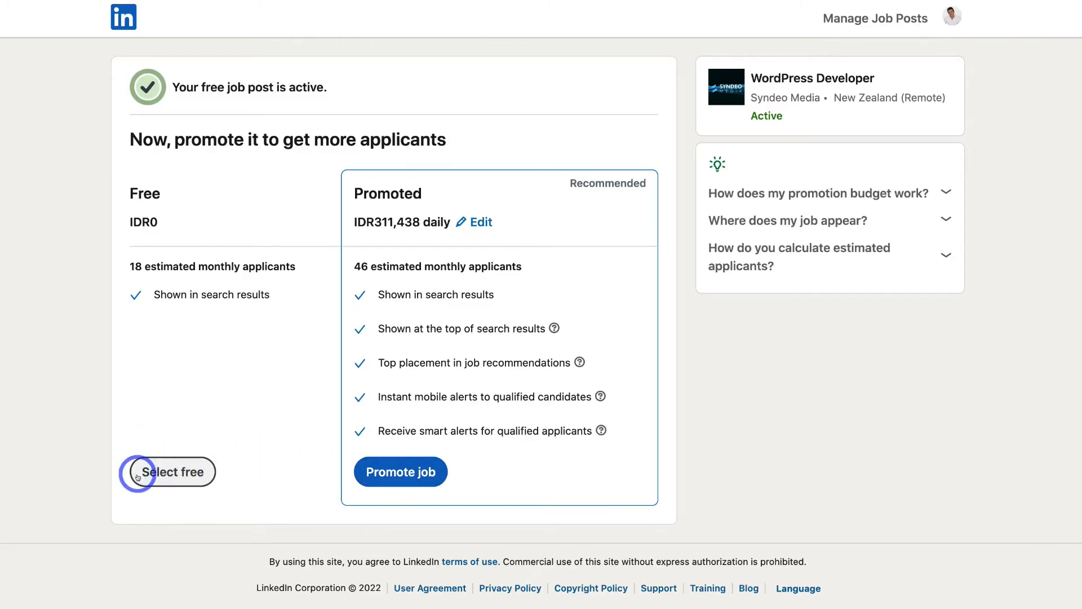
left_click(181, 472)
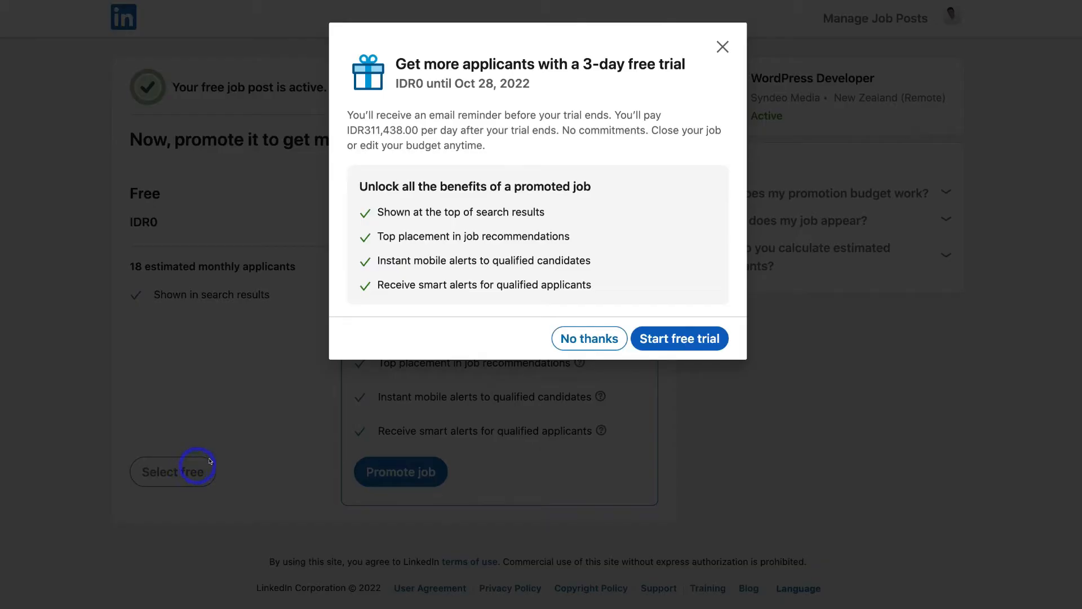
left_click(564, 342)
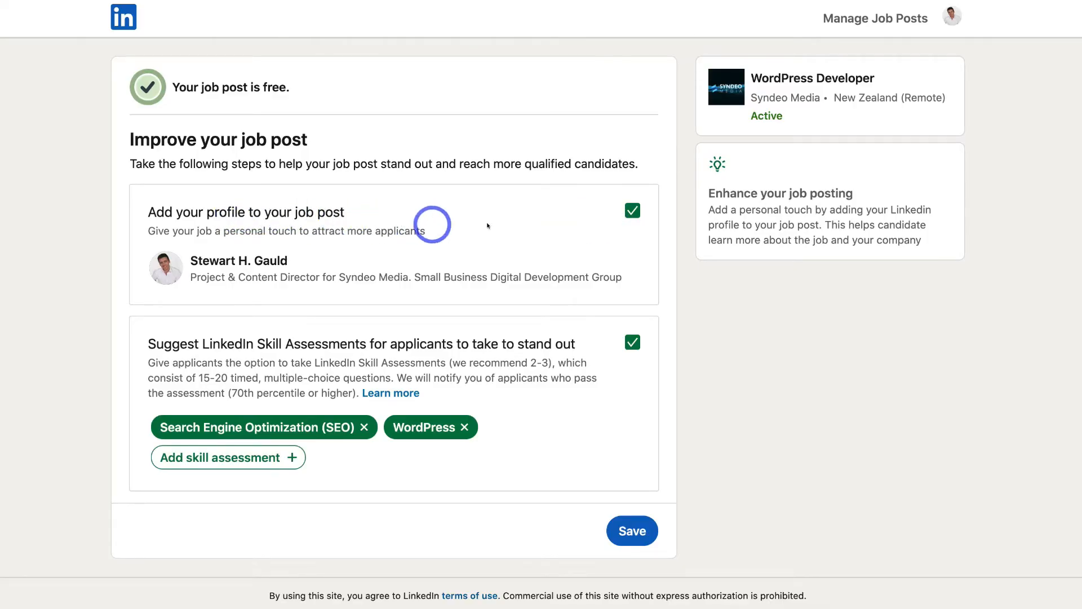
Leave the personal profile off the job post and save it with the suggested SEO and WordPress skill assessments.
left_click(633, 211)
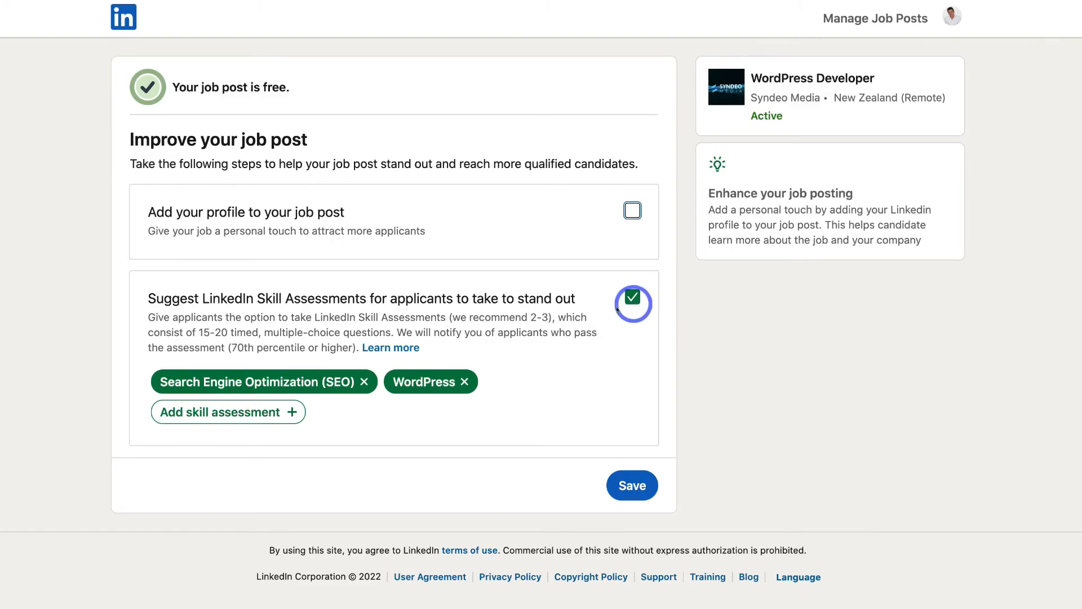
left_click(622, 484)
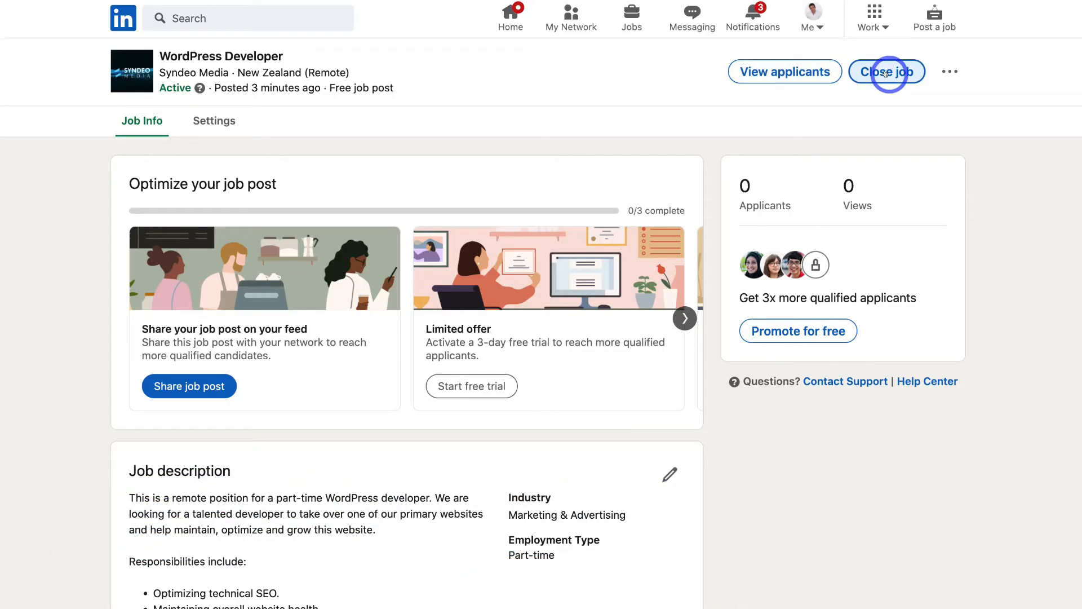
Check the post's additional options, and reopen the WordPress Developer post from the posted jobs in the Job Posting Account.
left_click(952, 70)
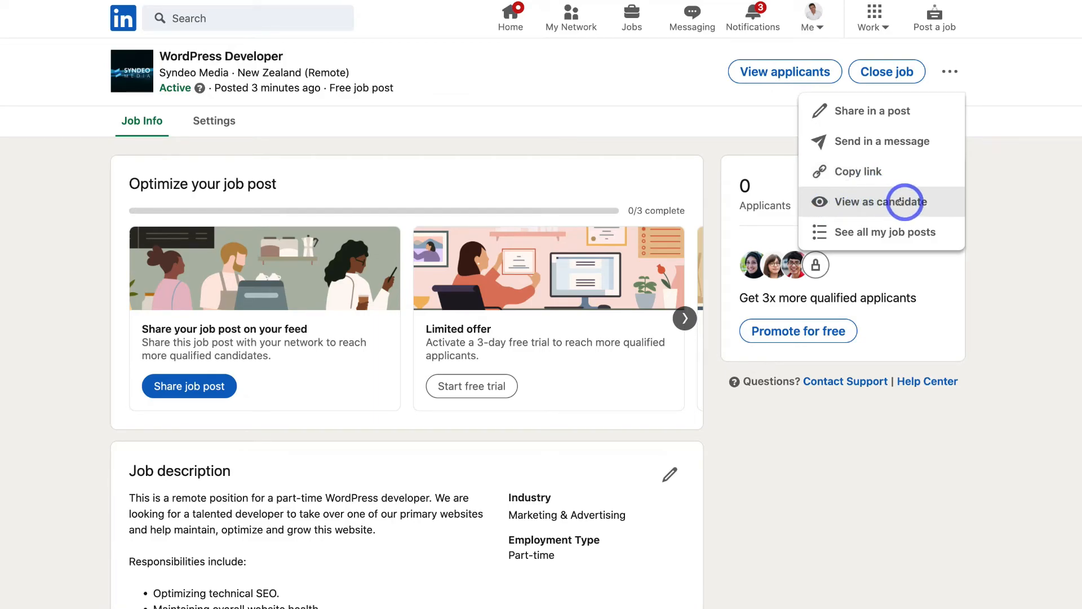
left_click(811, 23)
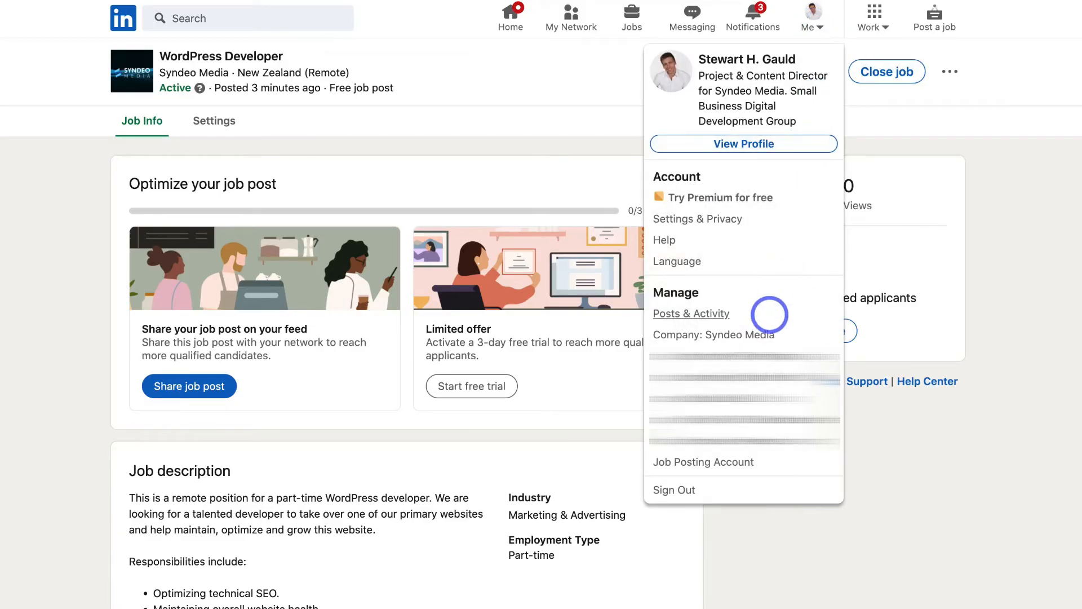
left_click(702, 461)
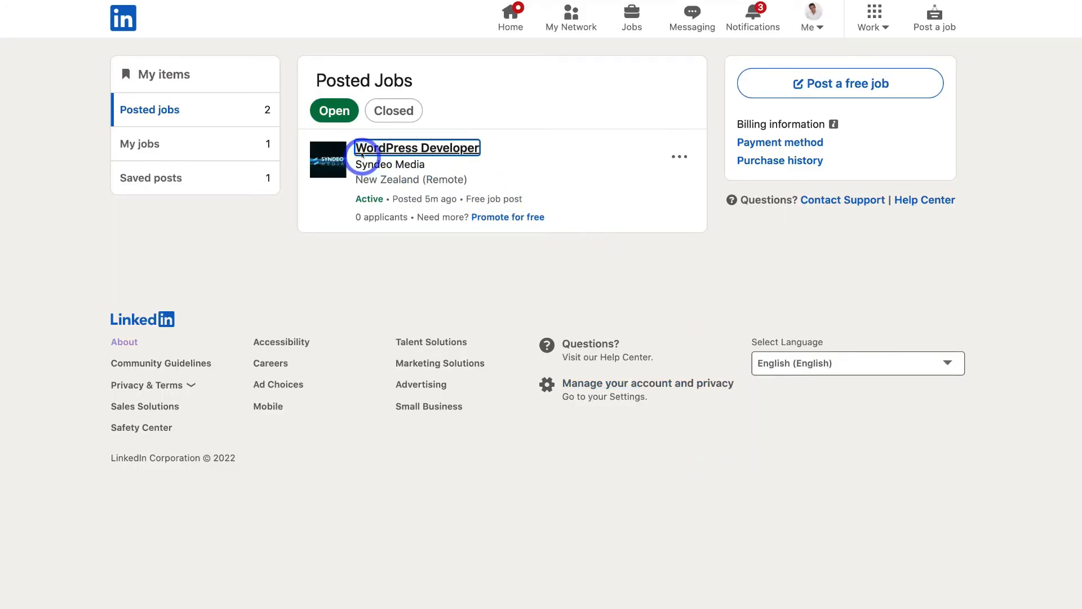
left_click(392, 147)
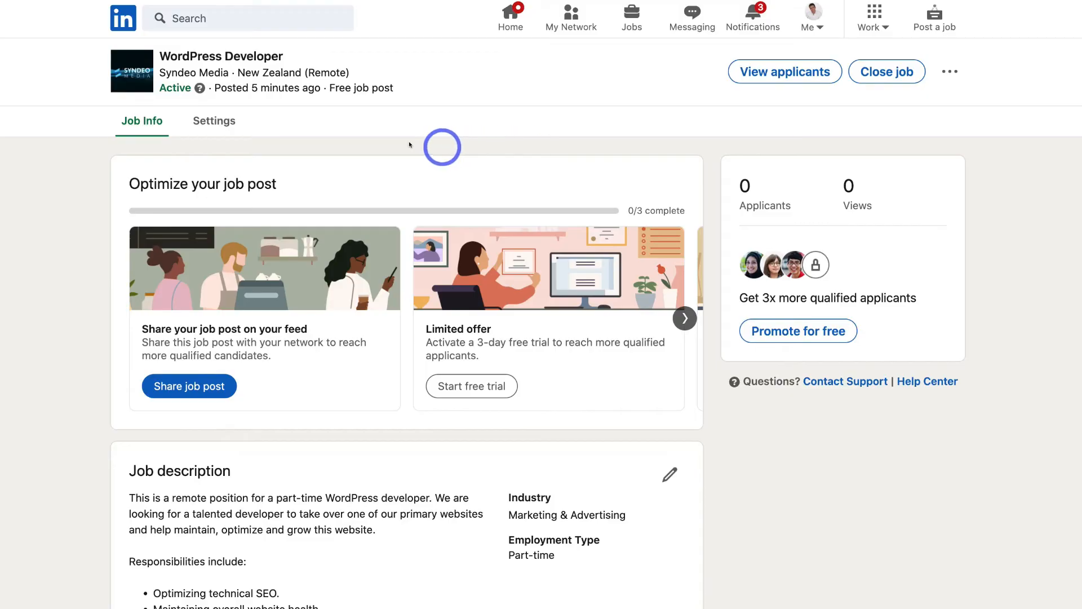
Open the job post's settings and review the good fit and not a fit hiring automations.
left_click(225, 123)
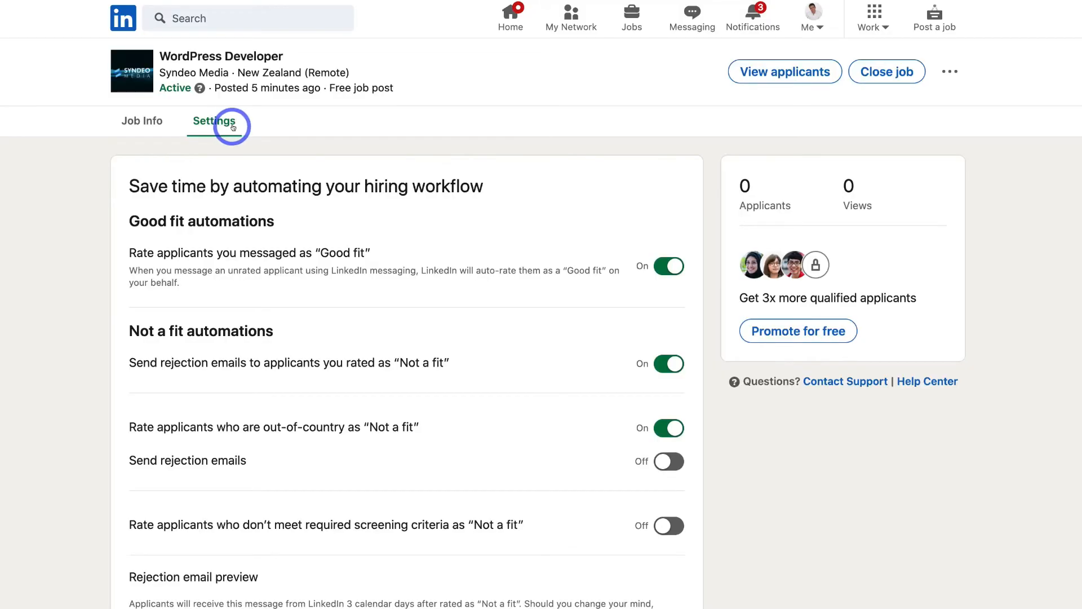
scroll(338, 220, "down", 2)
scroll(339, 218, "up", 2)
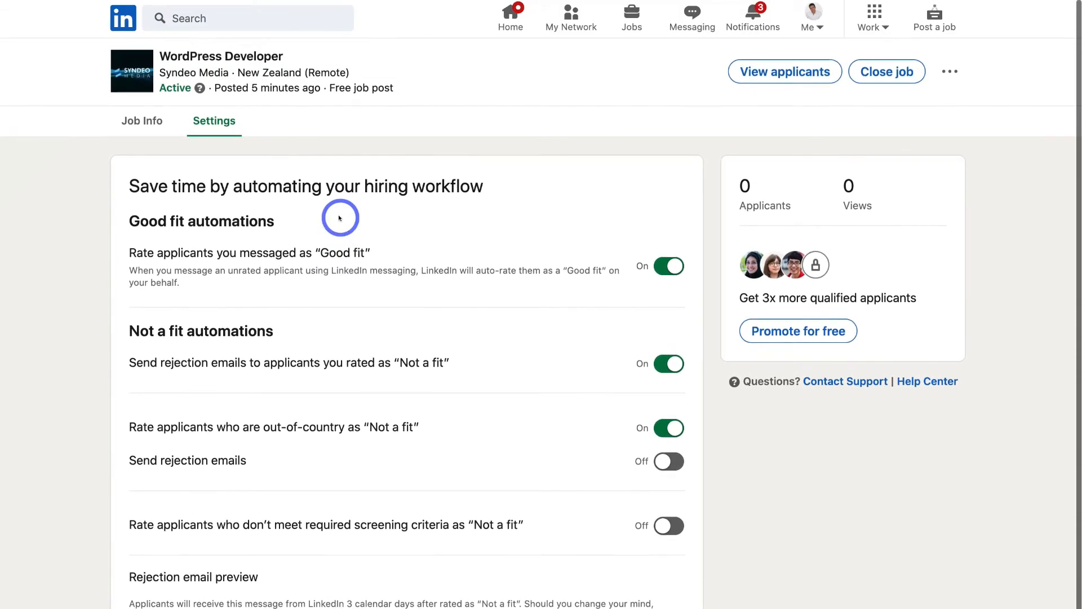